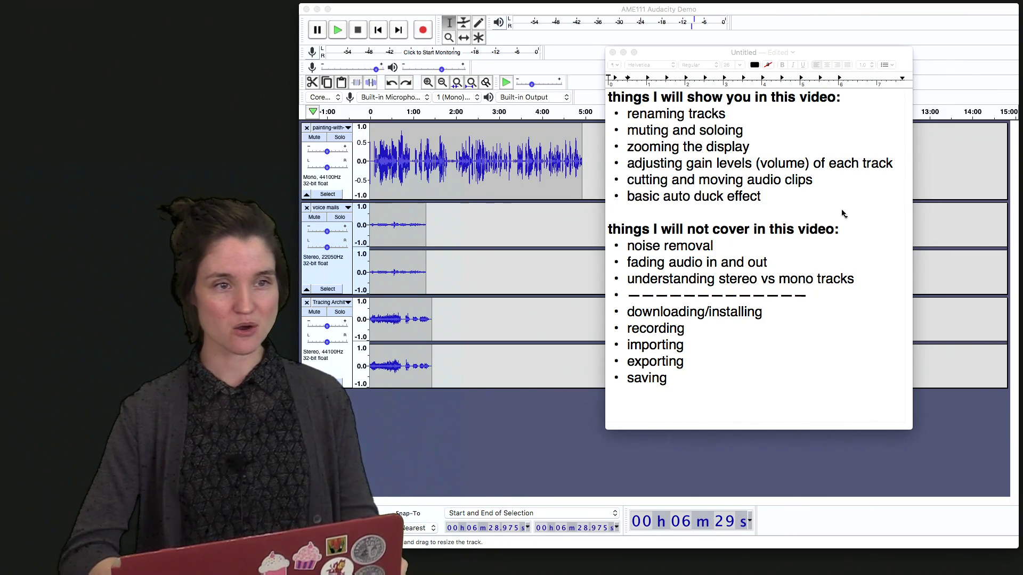
Bring the topic notes window to the front and drag it away from the tracks.
click(881, 55)
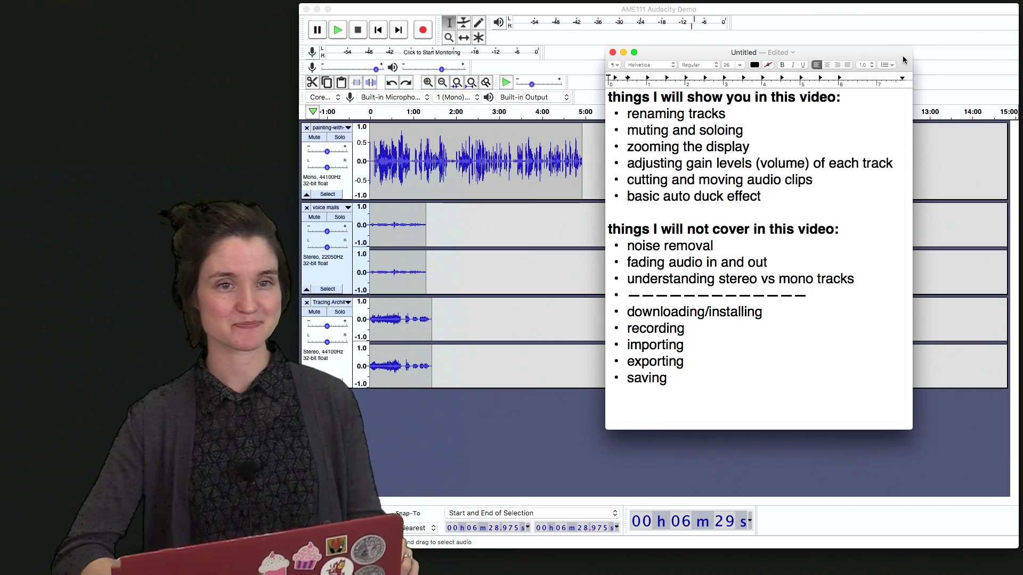
drag(903, 55, 297, 7)
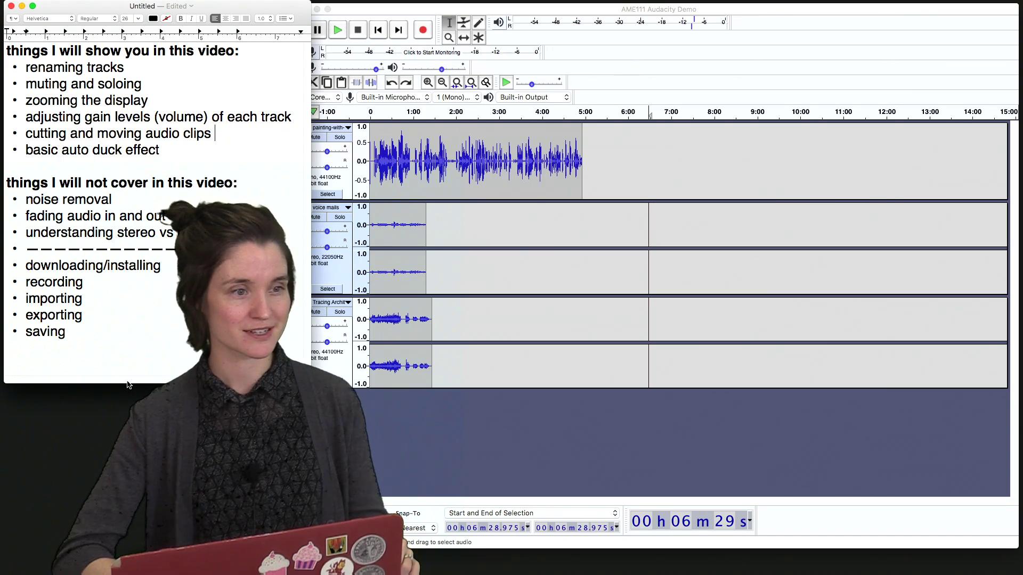
Shrink and reposition the notes window so the project tracks are uncovered.
drag(126, 384, 160, 190)
scroll(243, 178, up, 1)
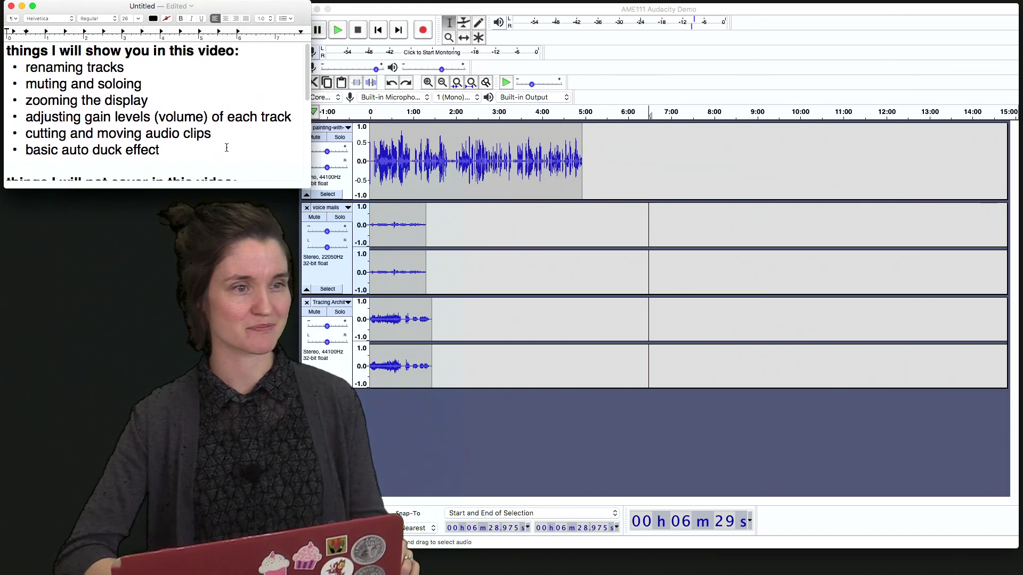
drag(305, 184, 294, 168)
scroll(295, 167, down, 2)
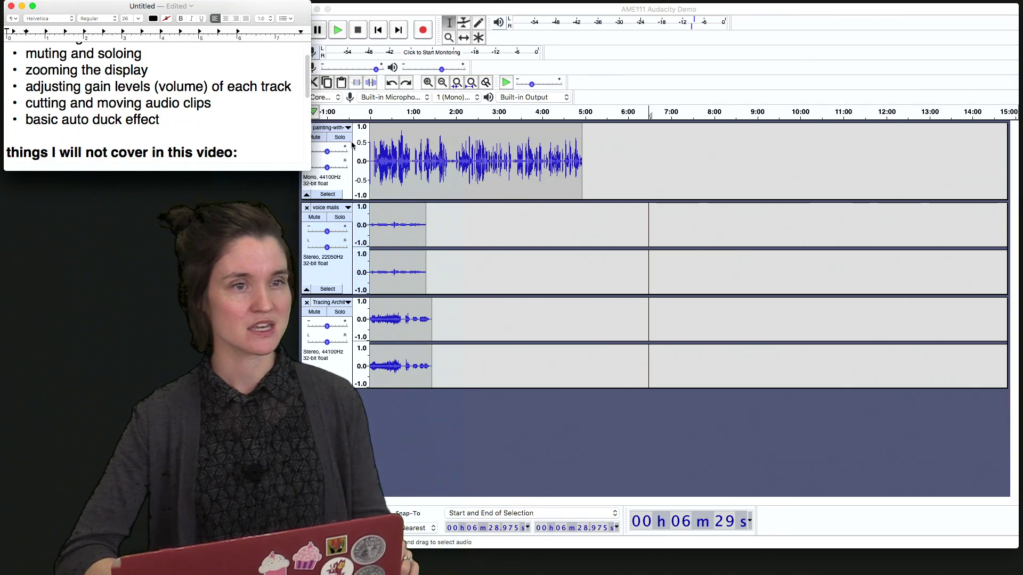
click(611, 13)
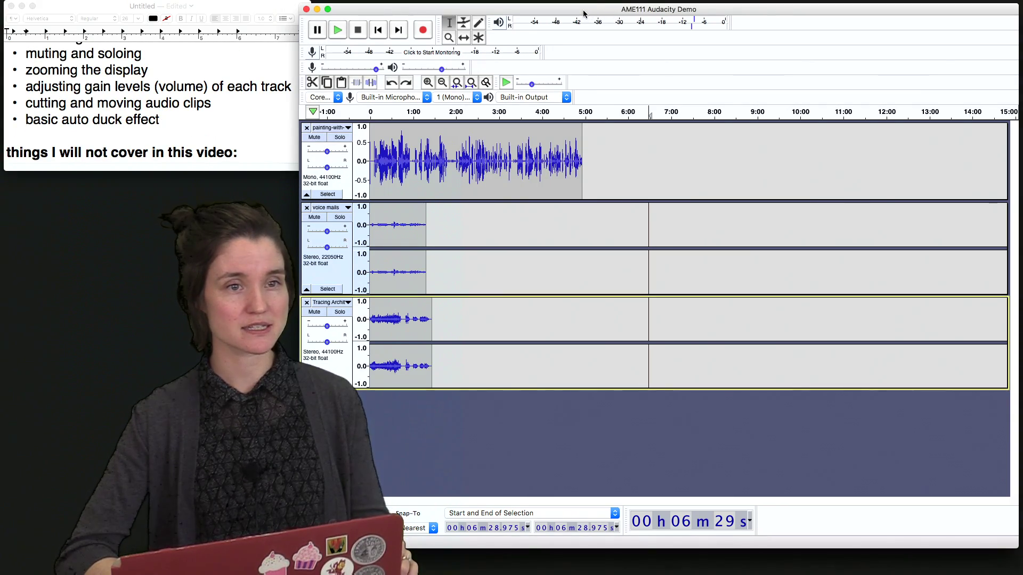
Rename the first track to 'Narration Content', leaving the voice mails name unchanged.
click(345, 129)
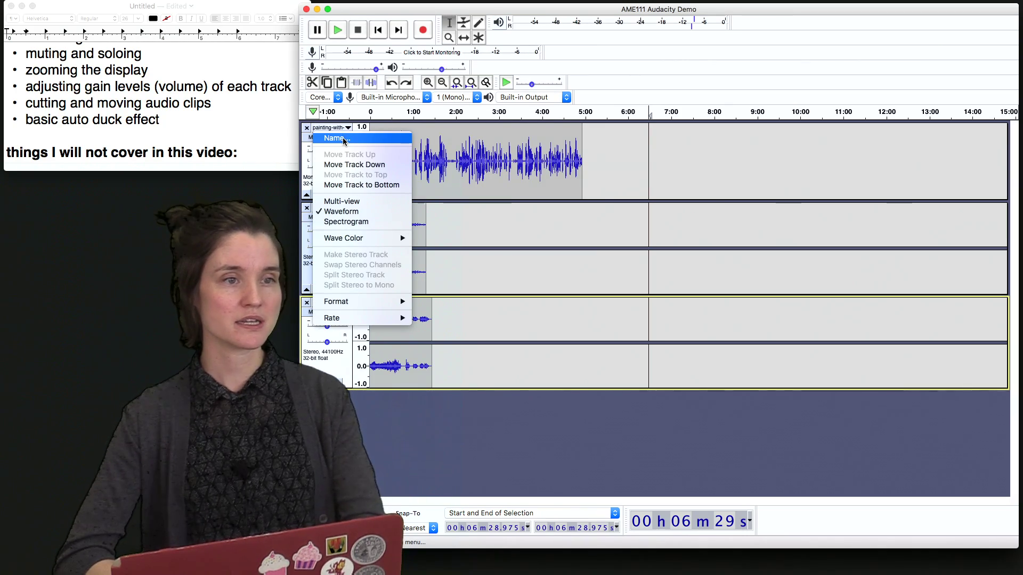
click(341, 138)
text(Narration)
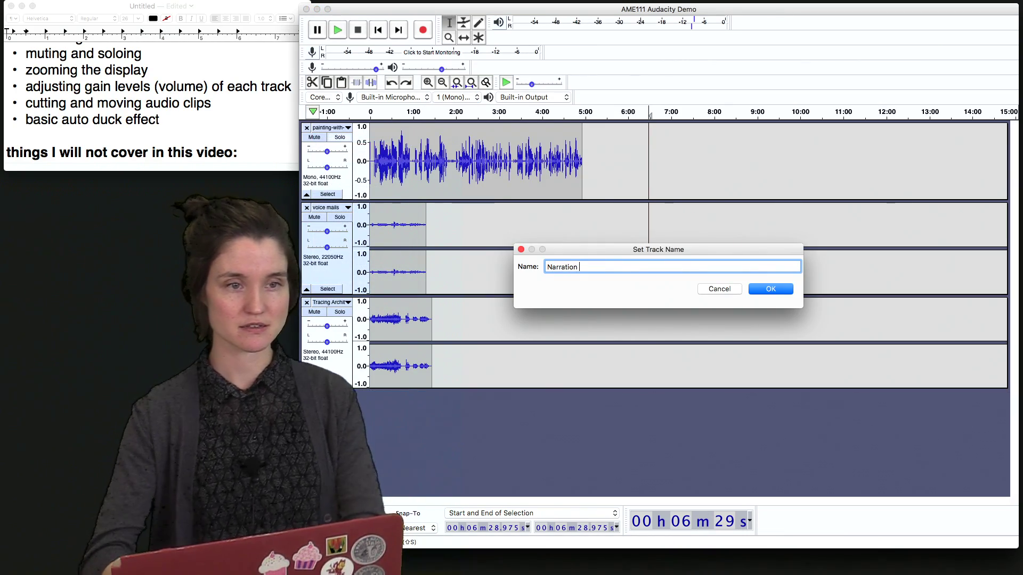
text( Content)
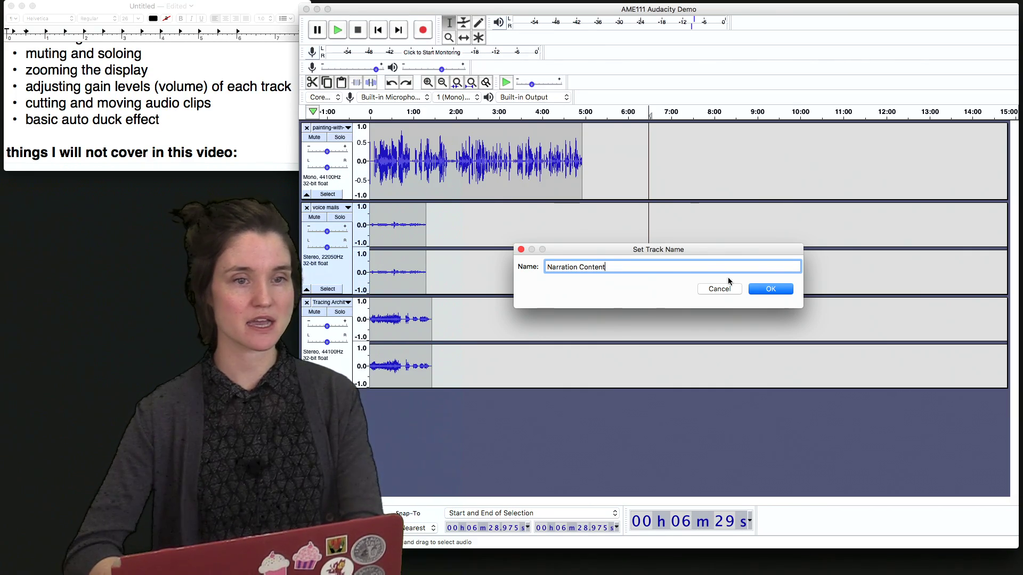
click(771, 289)
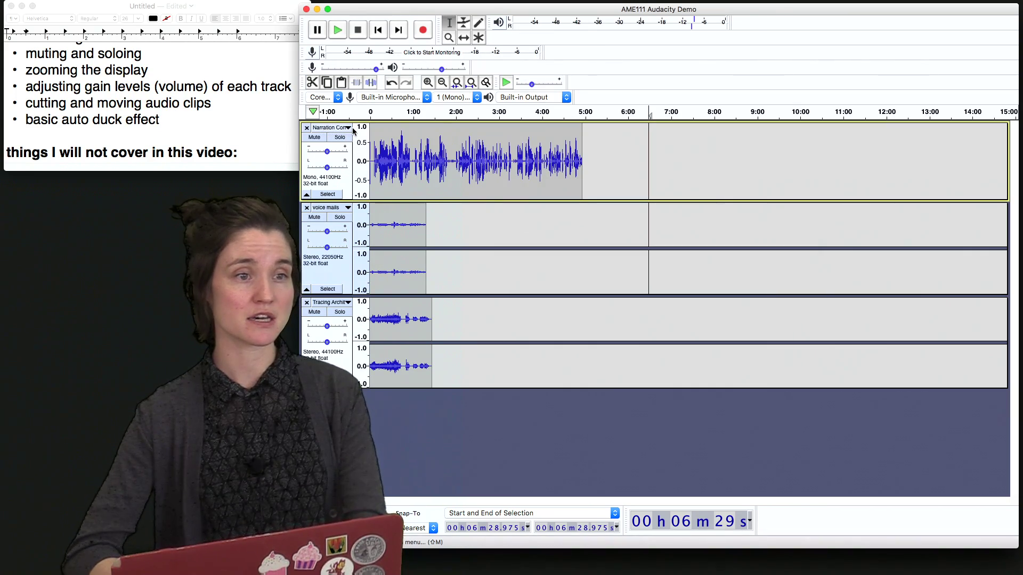
click(347, 211)
click(343, 218)
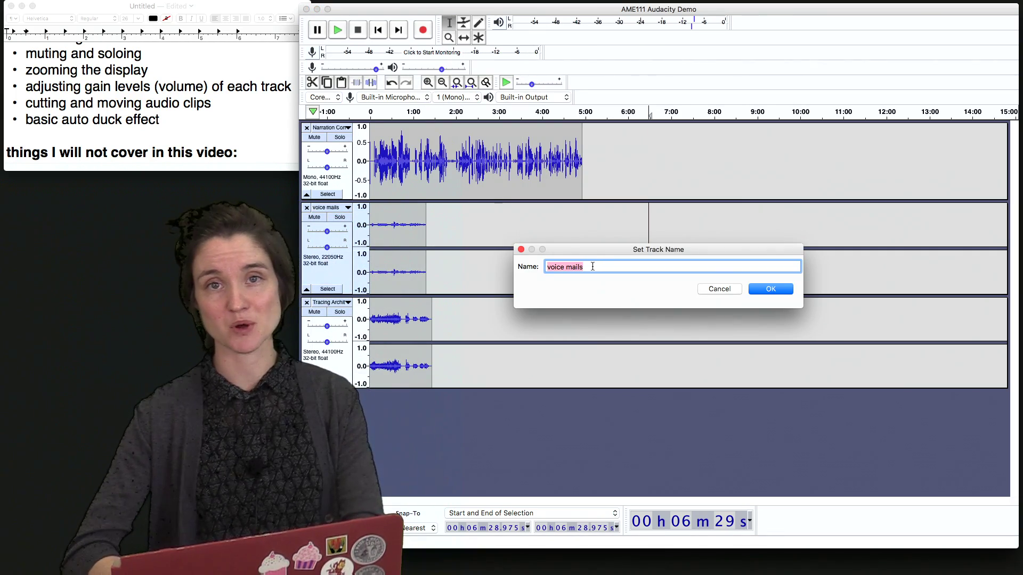
click(770, 289)
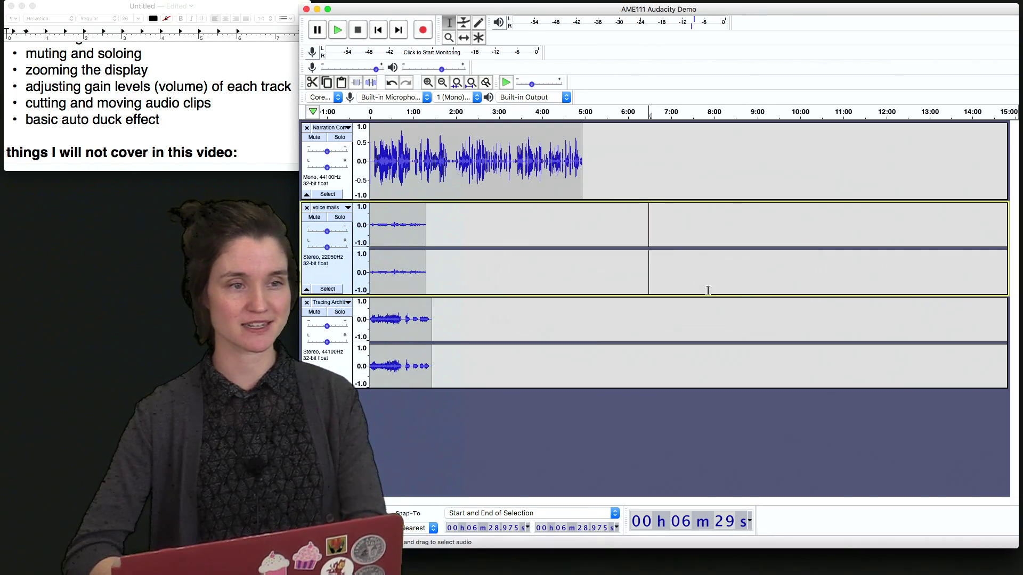
Rename the third track to 'Music' and zoom in on the timeline.
click(346, 303)
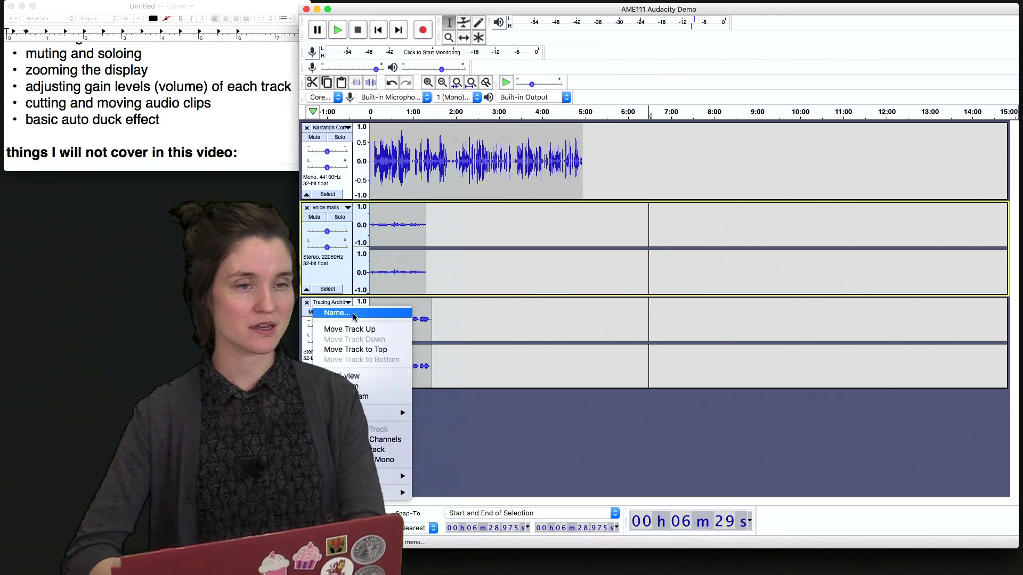
click(355, 314)
text(Music)
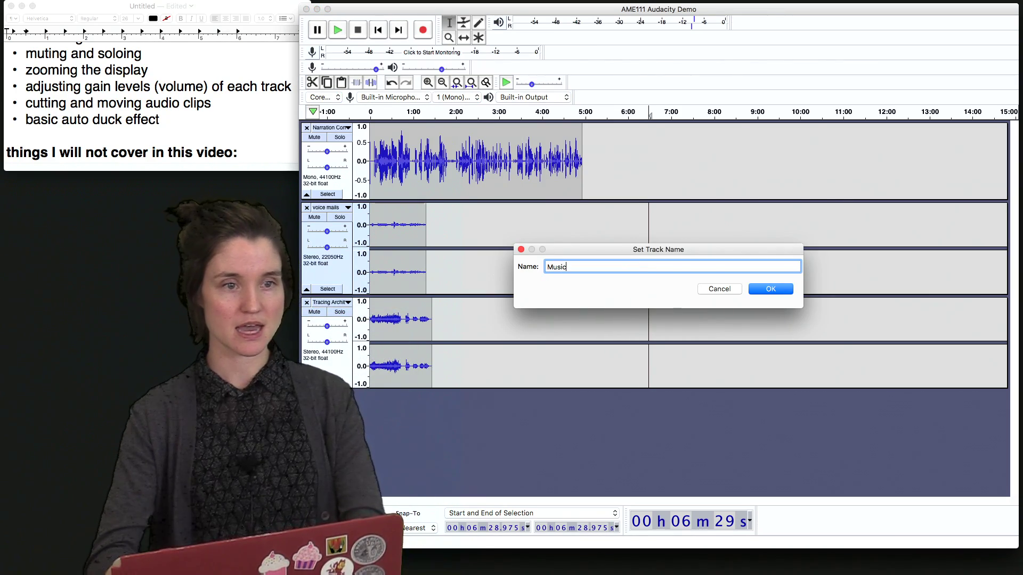
click(782, 290)
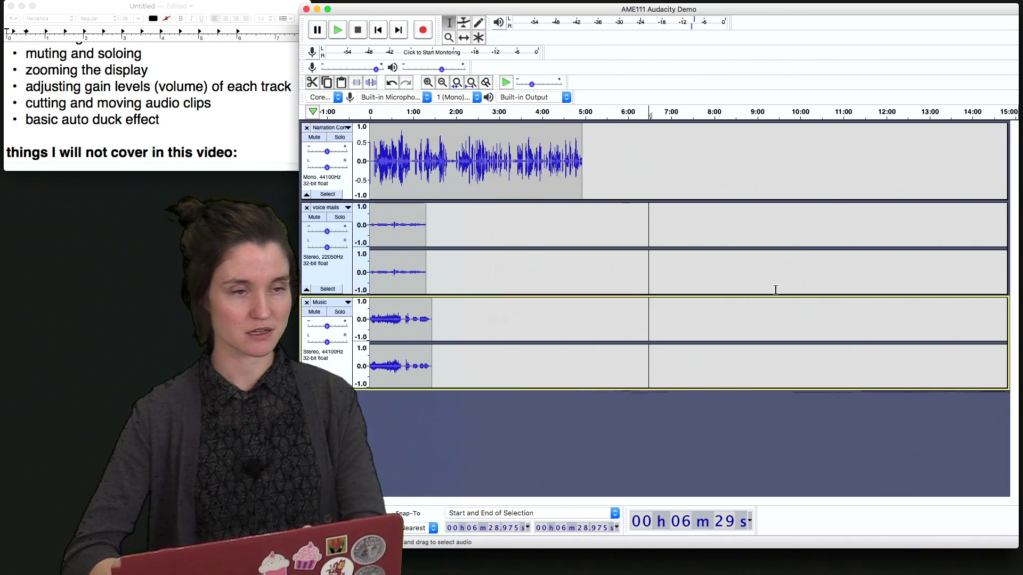
key(super+1)
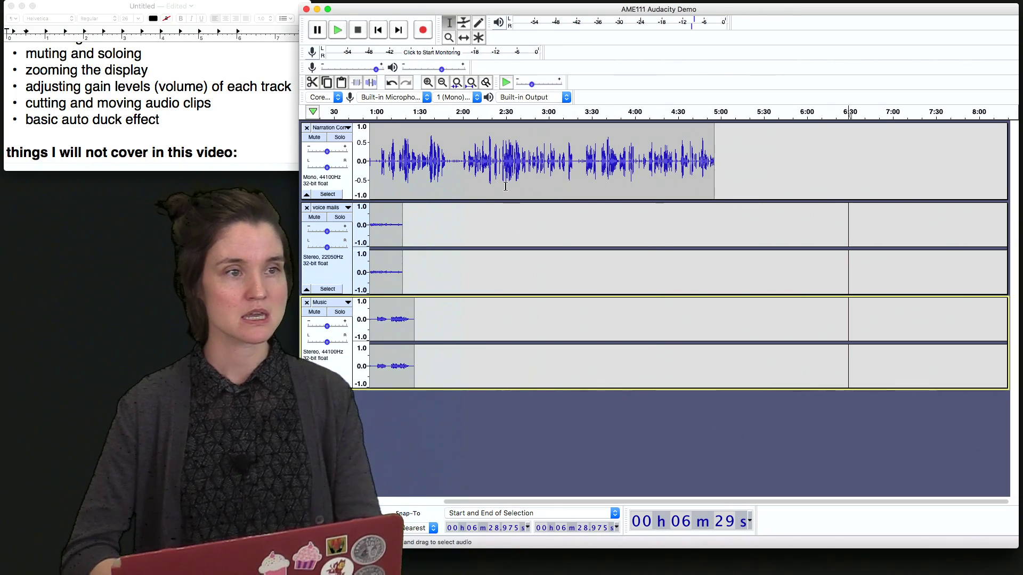
Check the muting and soloing line in the notes, then return to the voice mails track.
click(190, 102)
scroll(191, 100, up, 2)
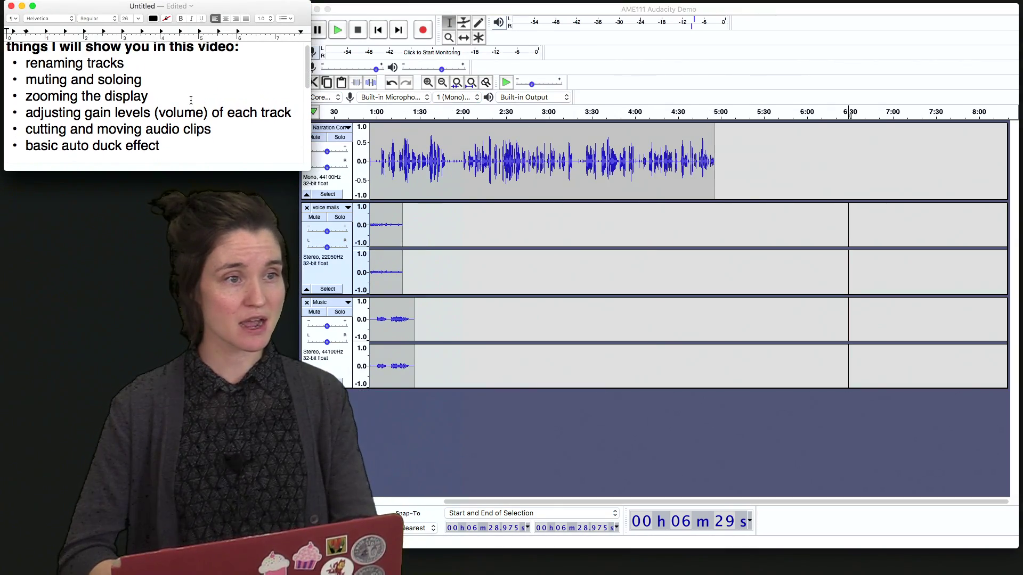
click(144, 79)
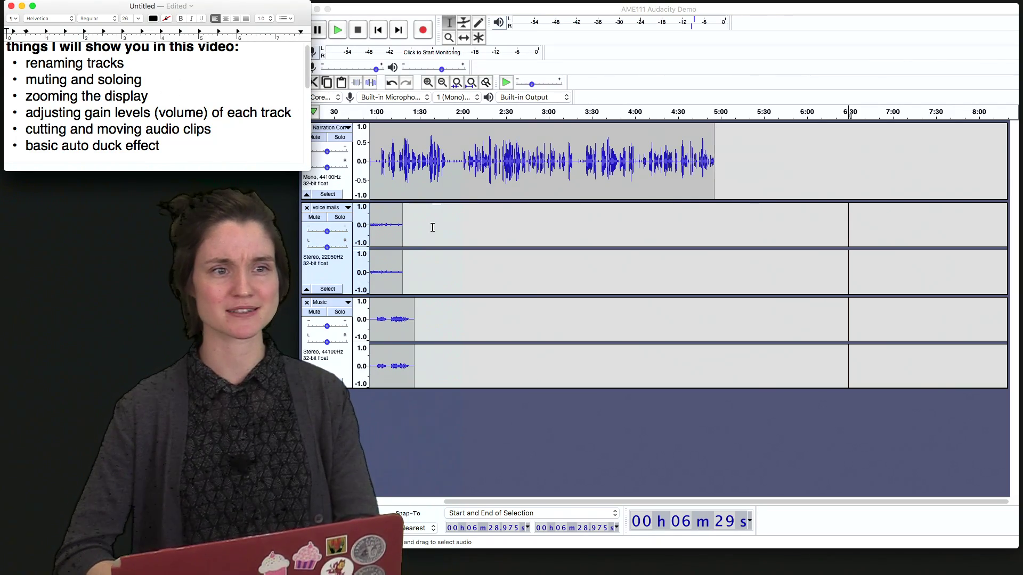
click(496, 254)
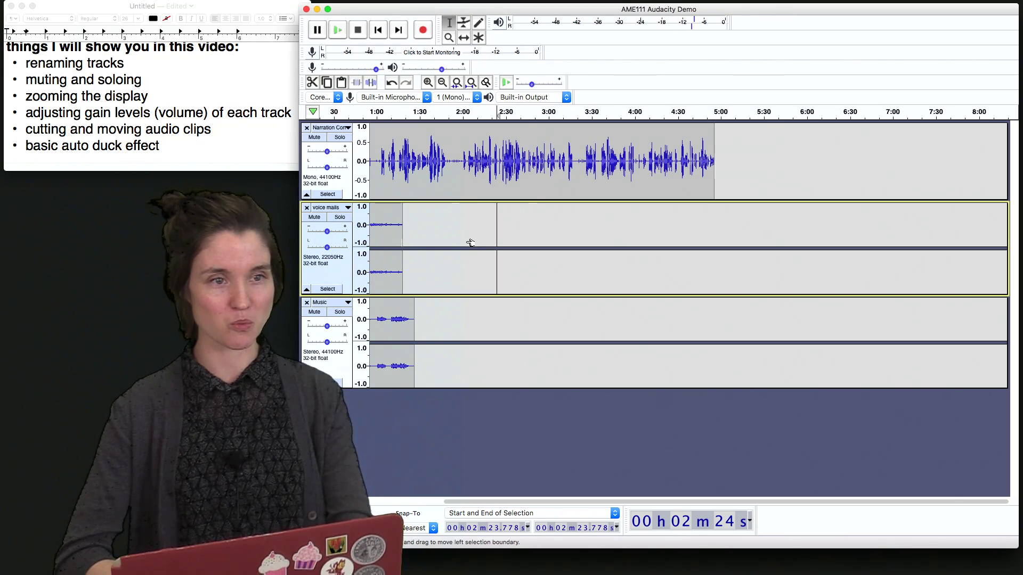
scroll(466, 243, up, 2)
scroll(469, 242, down, 4)
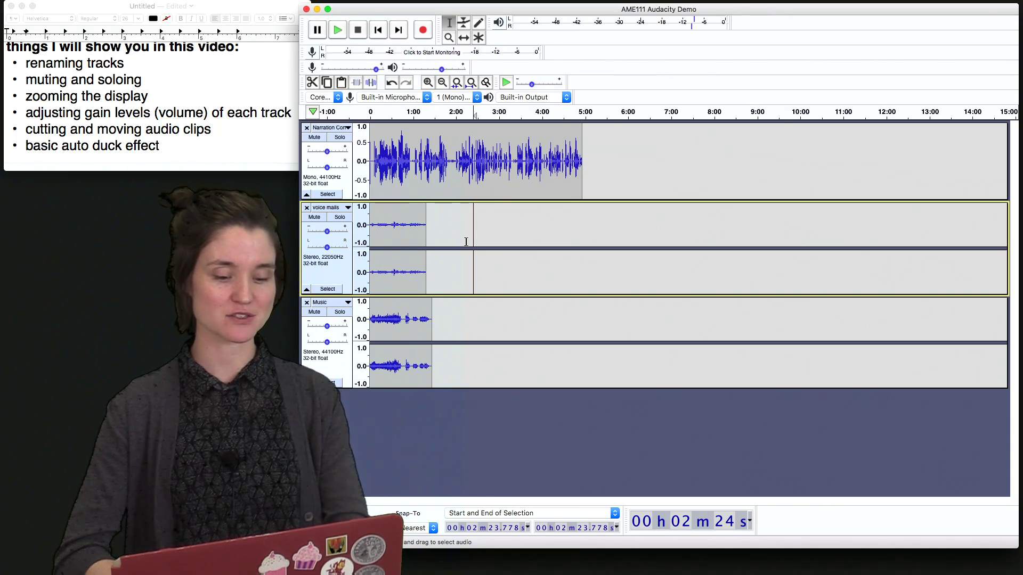
scroll(468, 243, up, 4)
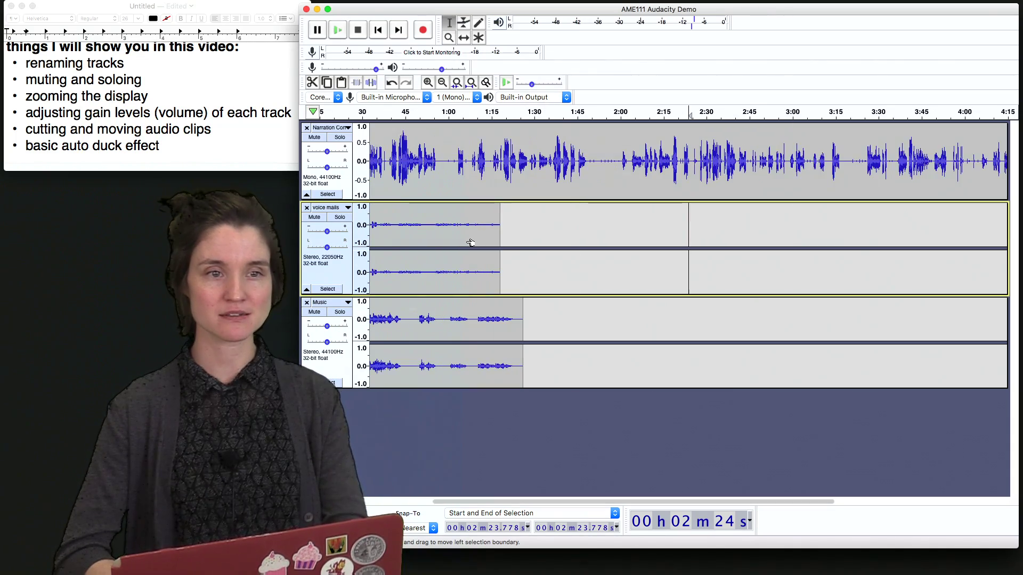
scroll(469, 243, down, 3)
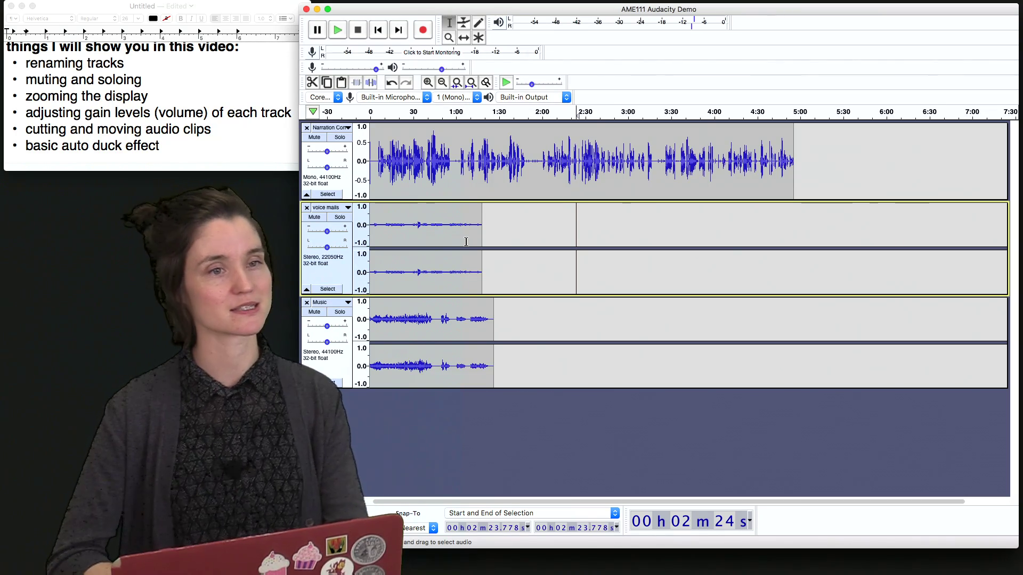
Use the Zoom tool to frame about the first four minutes, then bring the notes forward.
click(450, 40)
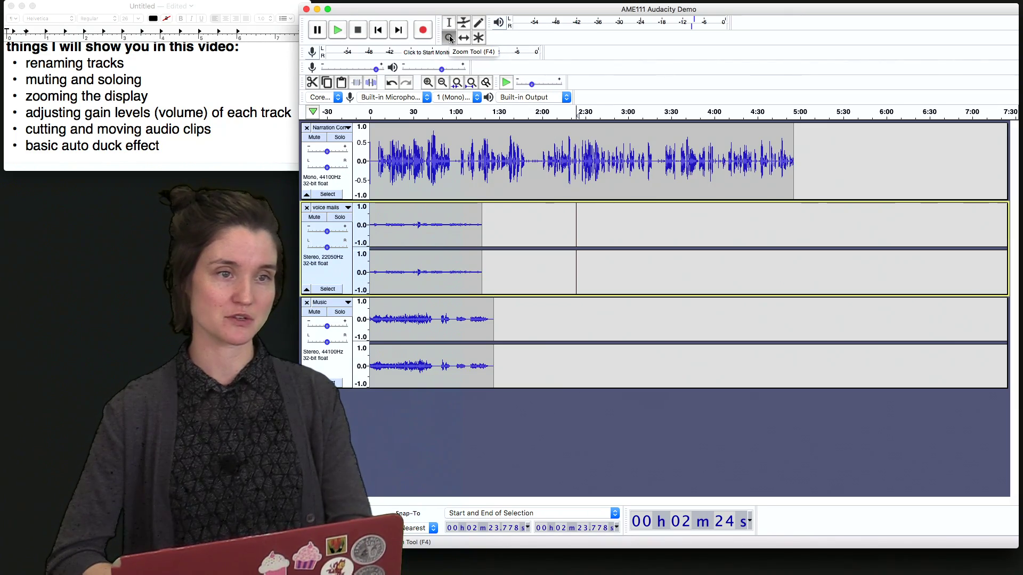
click(449, 36)
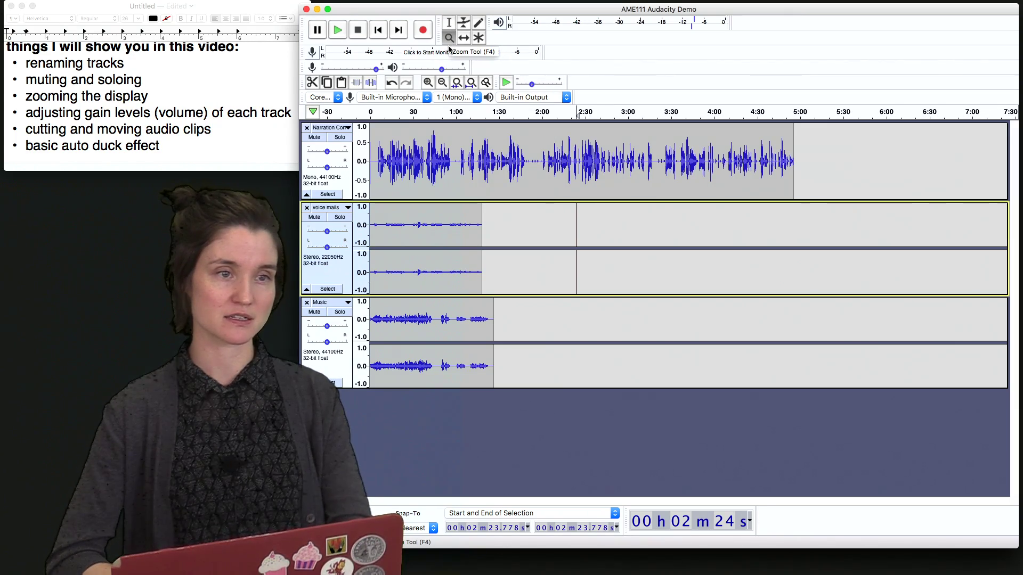
click(427, 83)
click(427, 83)
click(444, 82)
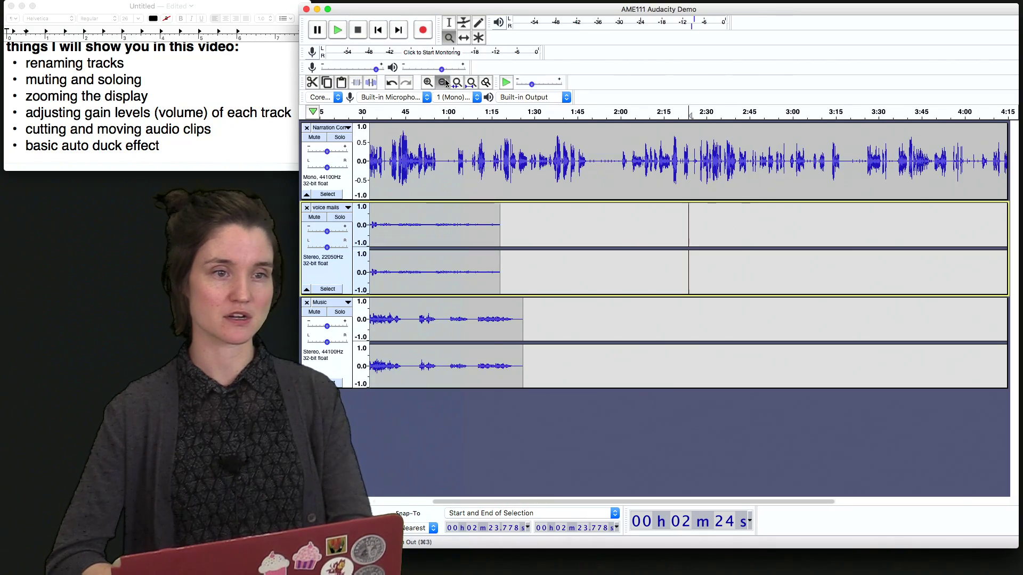
click(444, 82)
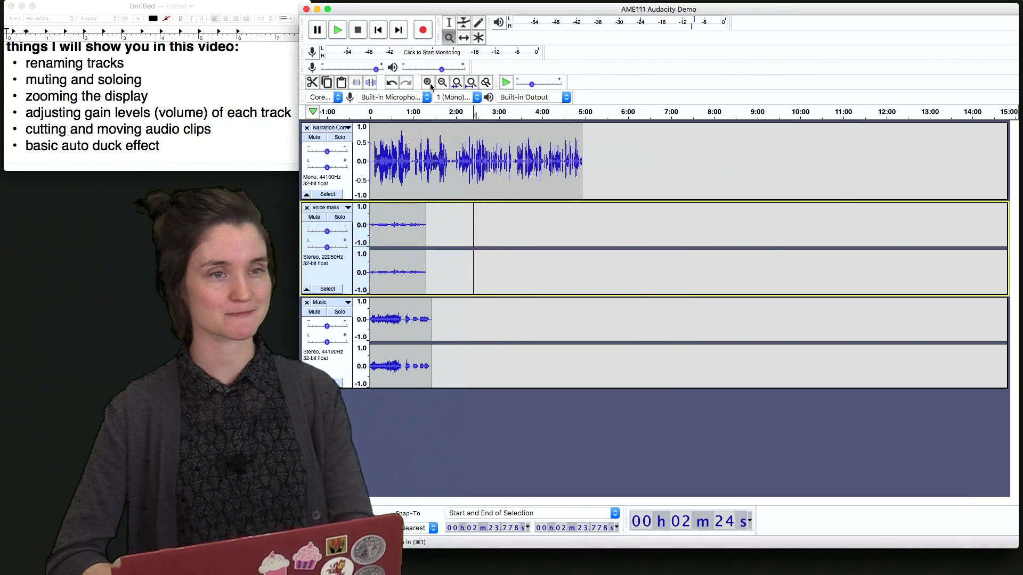
click(428, 83)
click(428, 83)
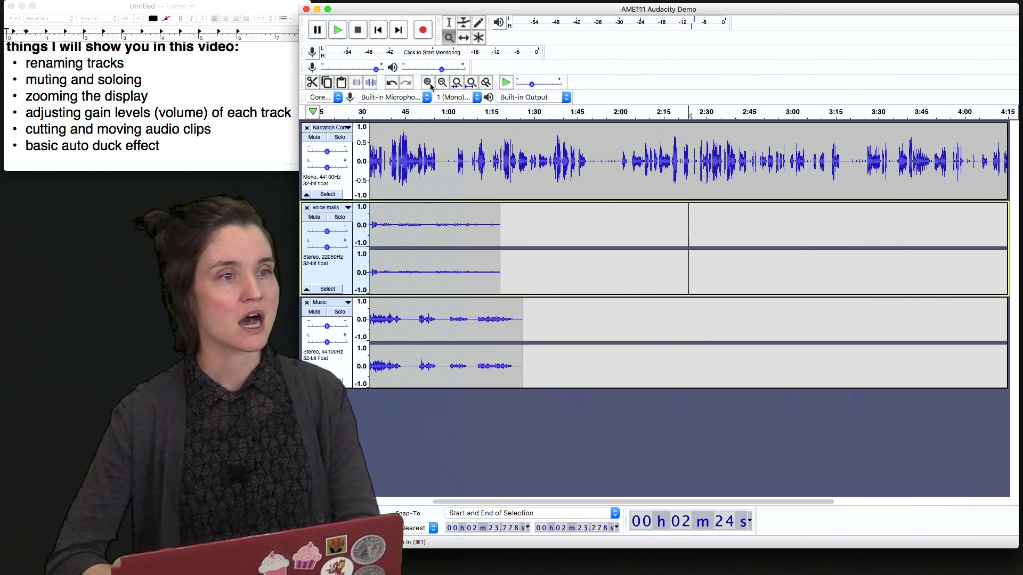
click(150, 91)
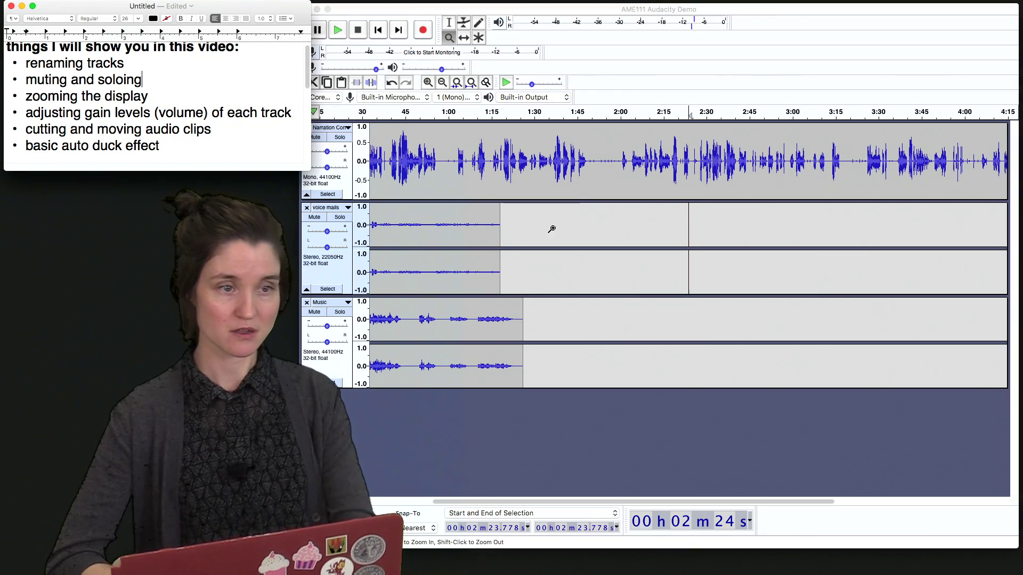
Play the mix from the start and again from 32.5 s in Narration.
click(580, 11)
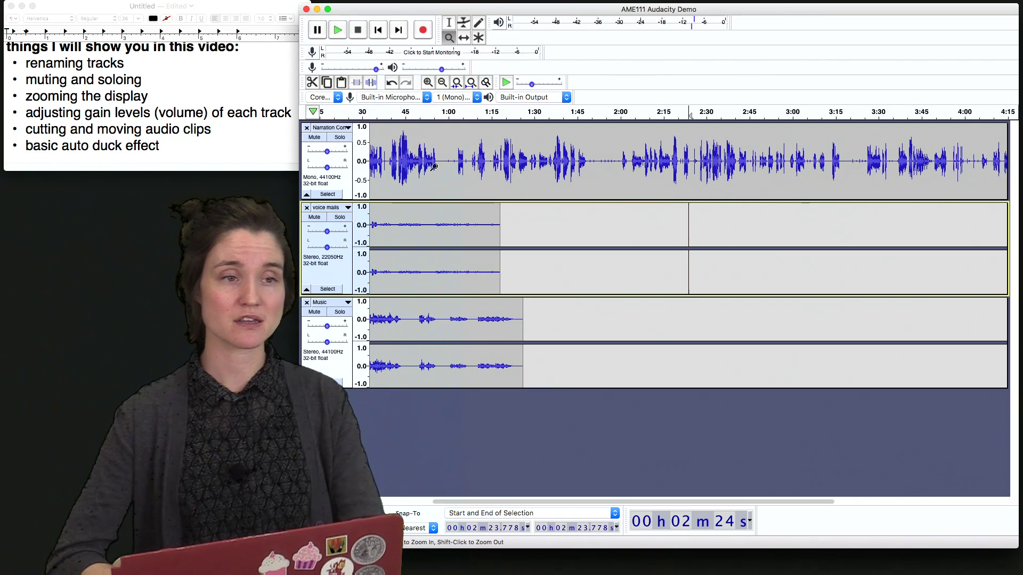
click(378, 31)
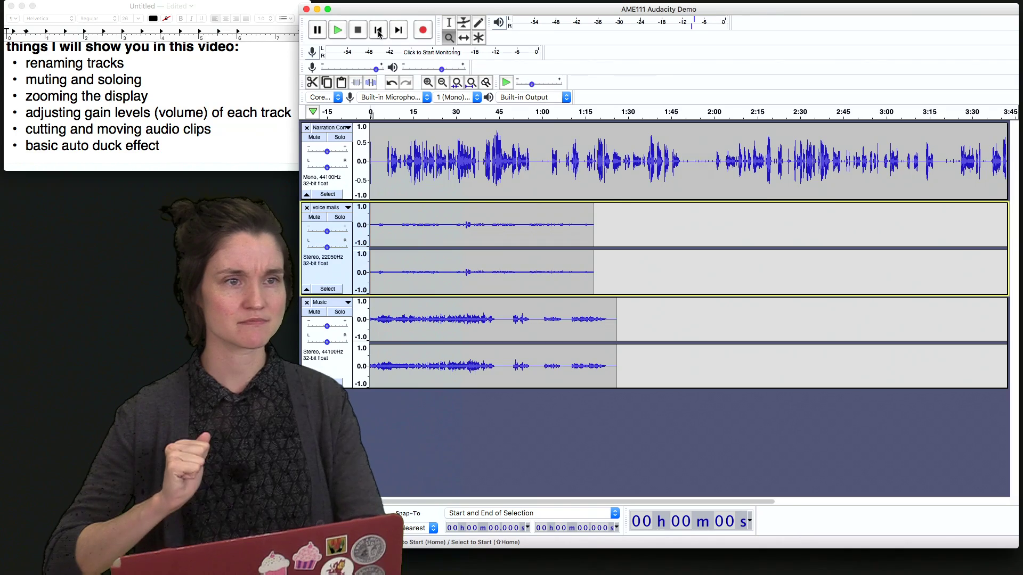
click(338, 30)
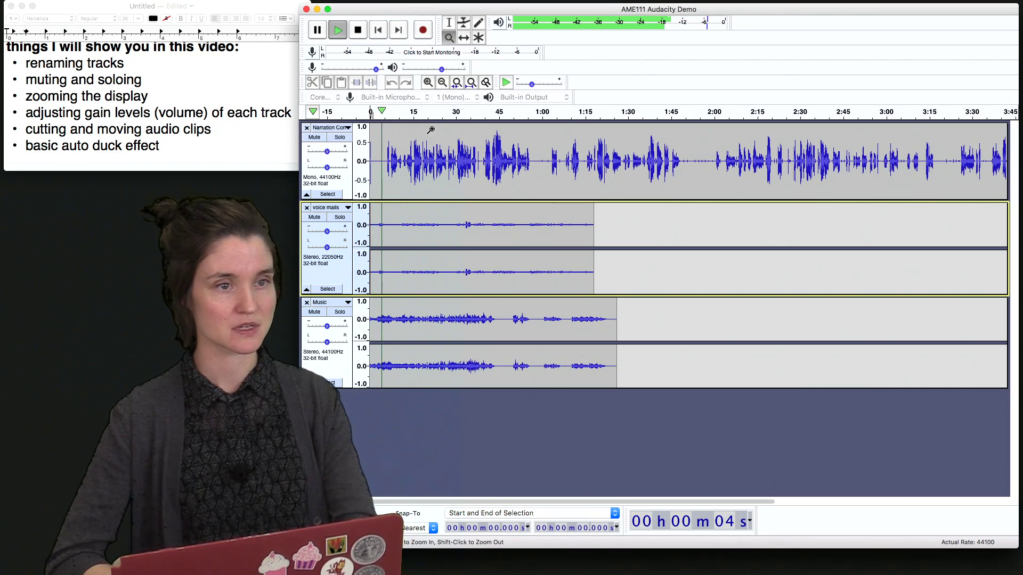
key(space)
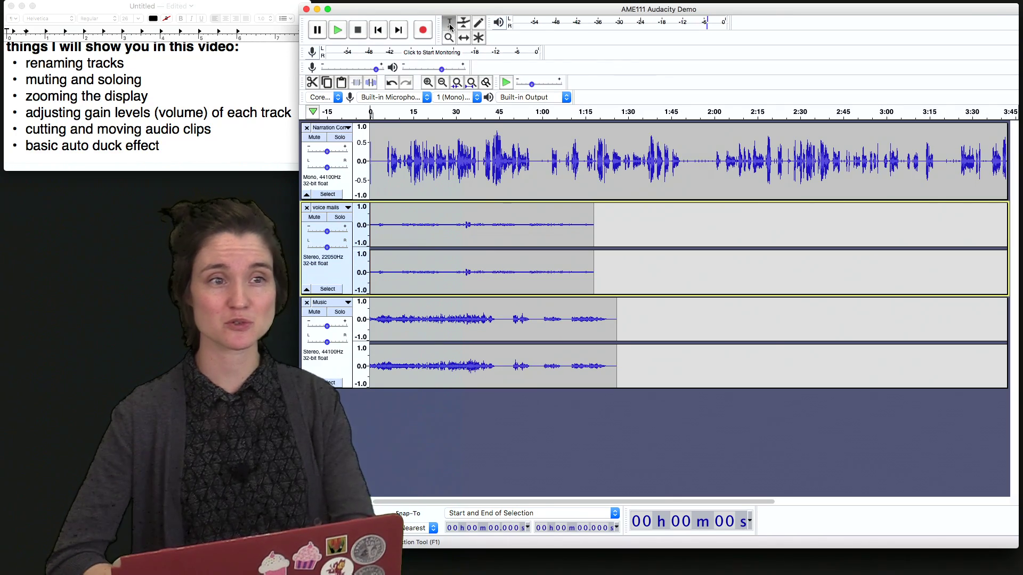
click(467, 165)
key(space)
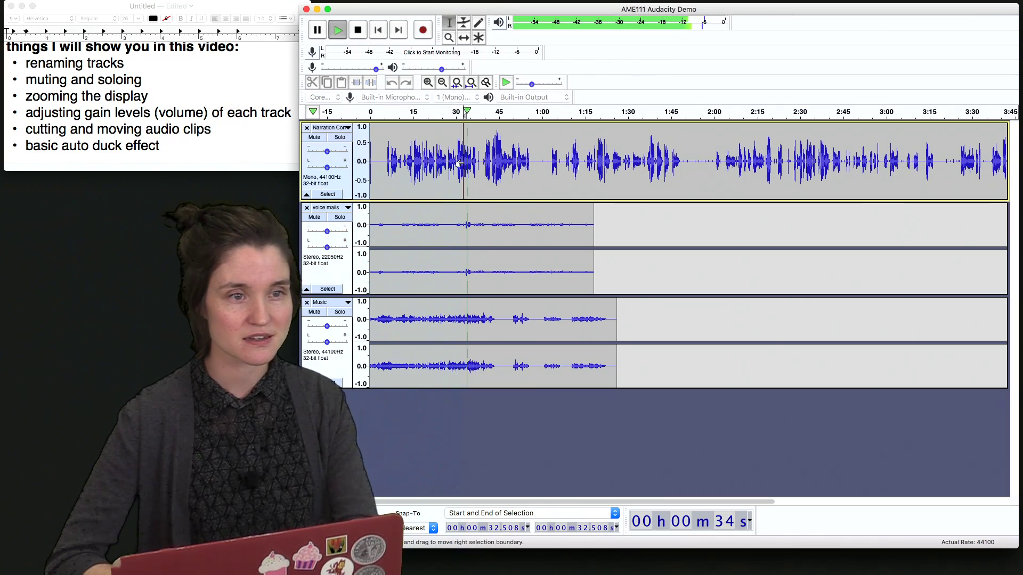
key(space)
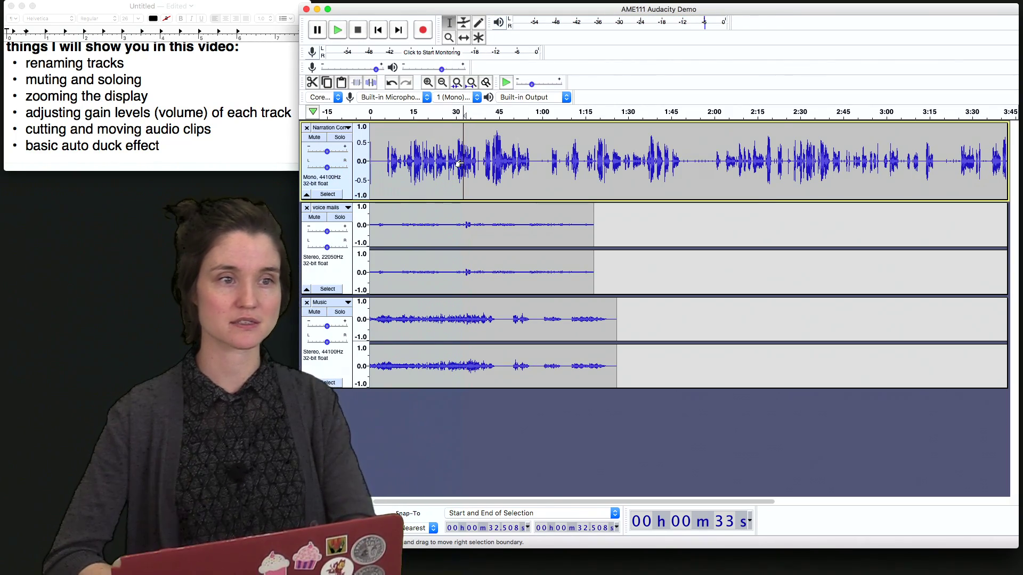
Solo the Narration track, listen to it alone, then turn solo off.
click(343, 139)
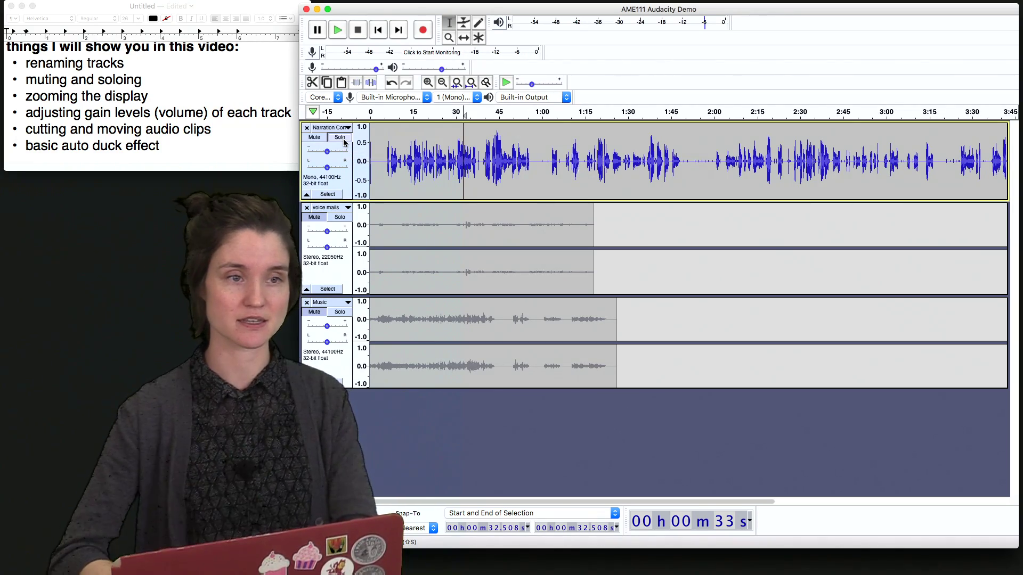
key(space)
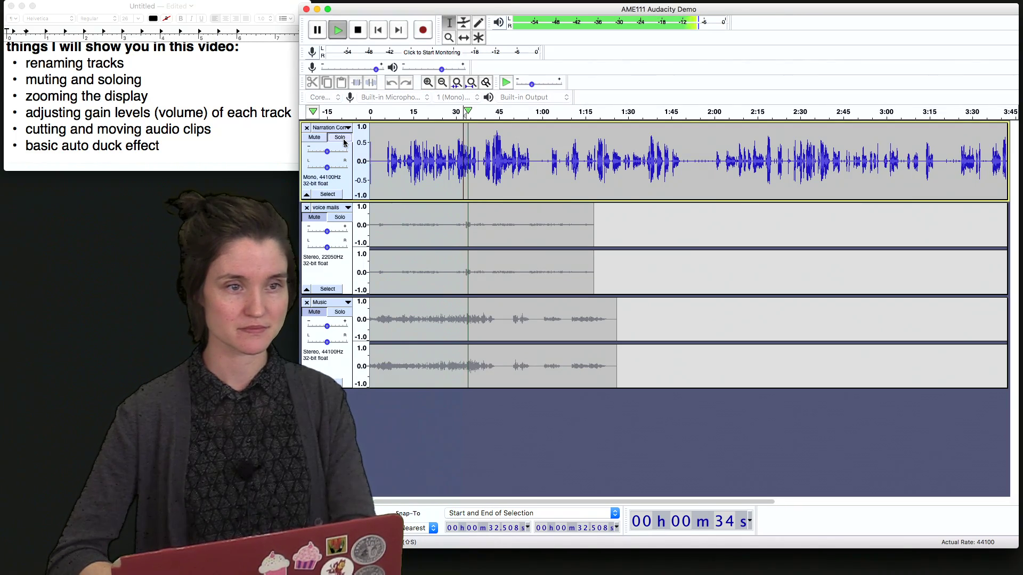
key(space)
click(341, 138)
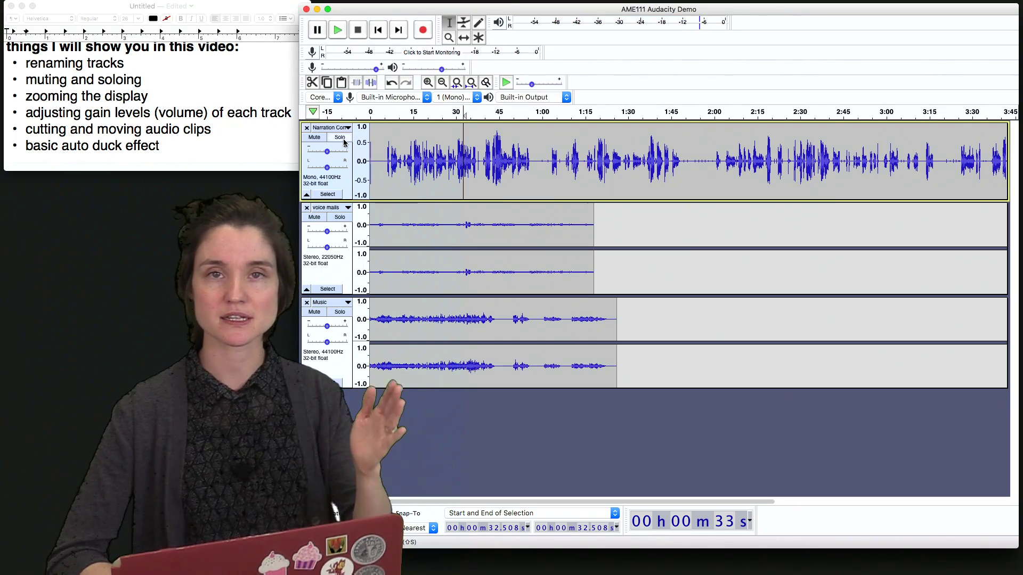
Mute Narration and play the remaining mix from 24 s in voice mails.
click(315, 138)
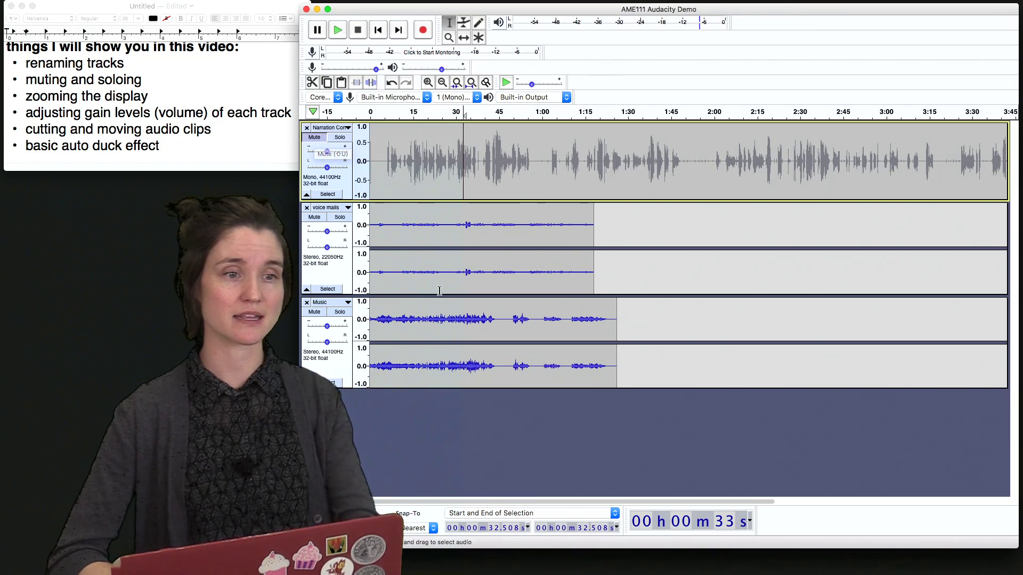
click(439, 290)
key(space)
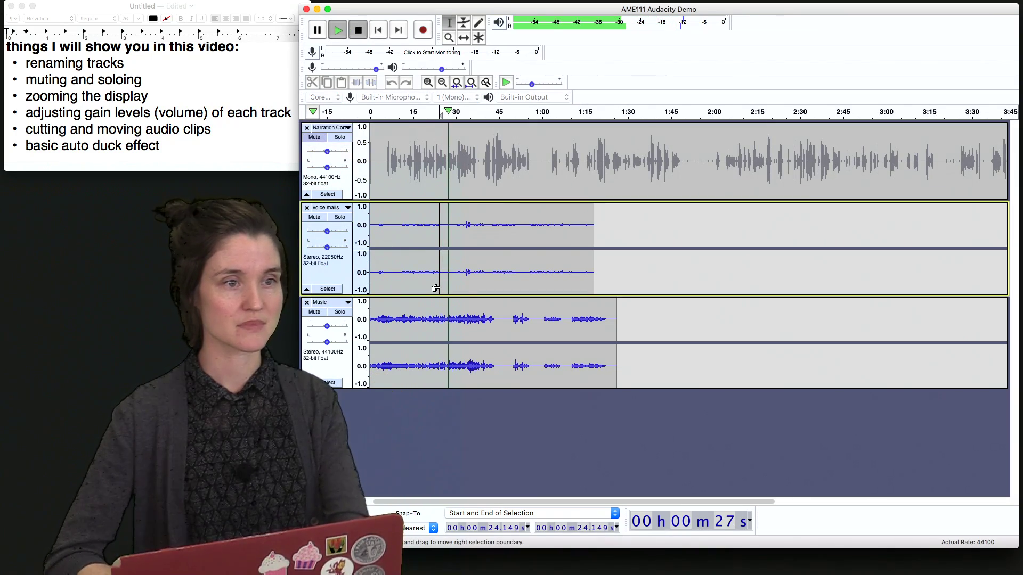
key(space)
Unmute the Narration track and zoom in on the timeline.
click(320, 157)
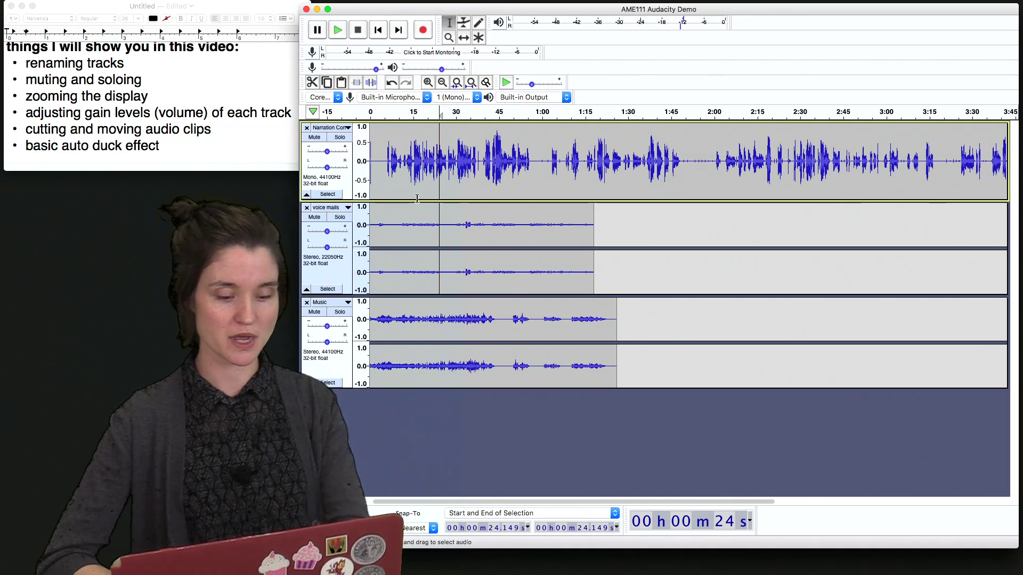
key(super+1)
key(super+1)
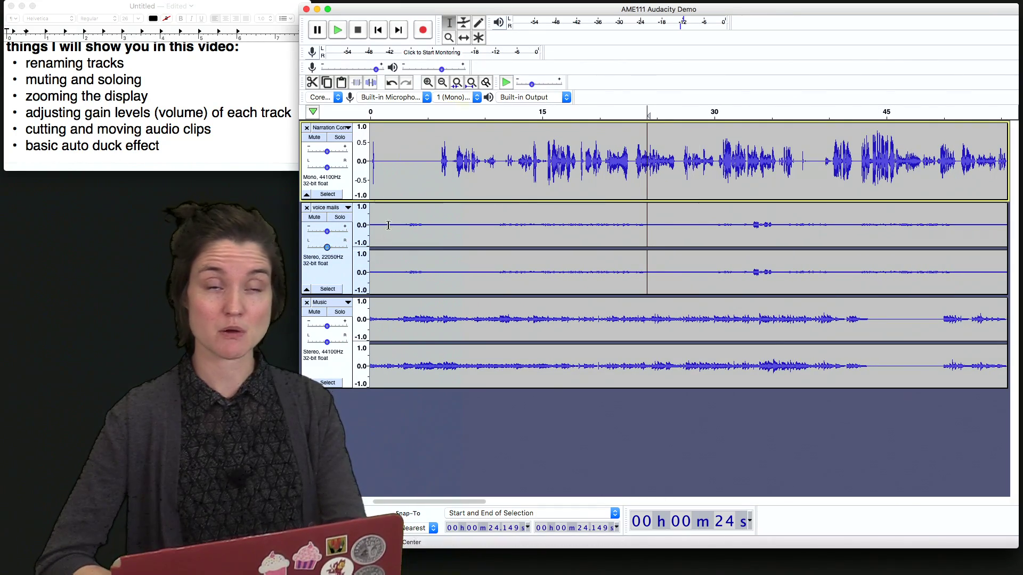
Lower the voice mails gain and play from about 3 s to judge the level.
drag(328, 232, 342, 235)
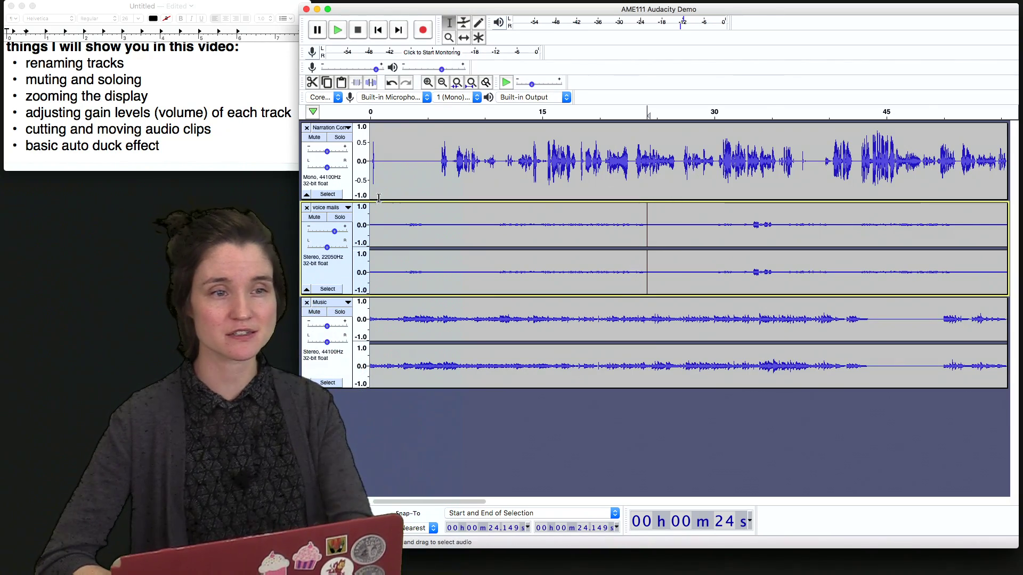
click(394, 209)
key(space)
click(407, 219)
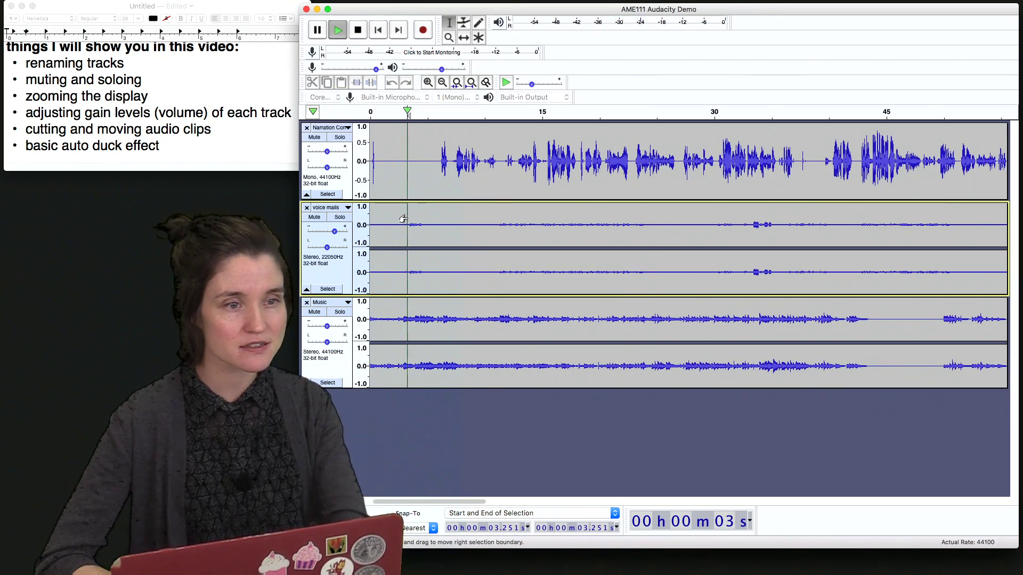
key(space)
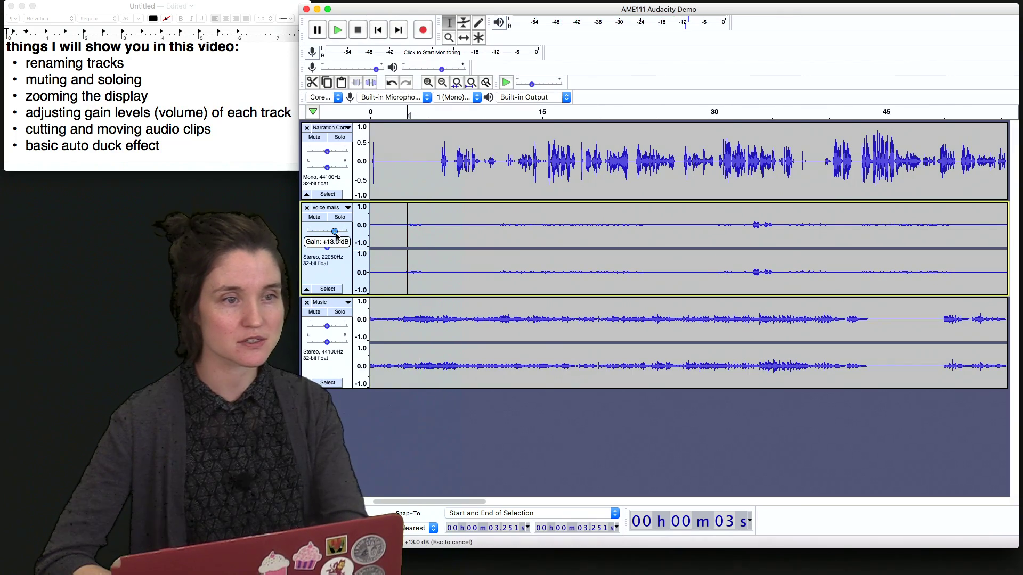
Try voice mails gain at -2 dB and +10 dB, then reset it to 0 dB.
drag(334, 231, 317, 237)
key(space)
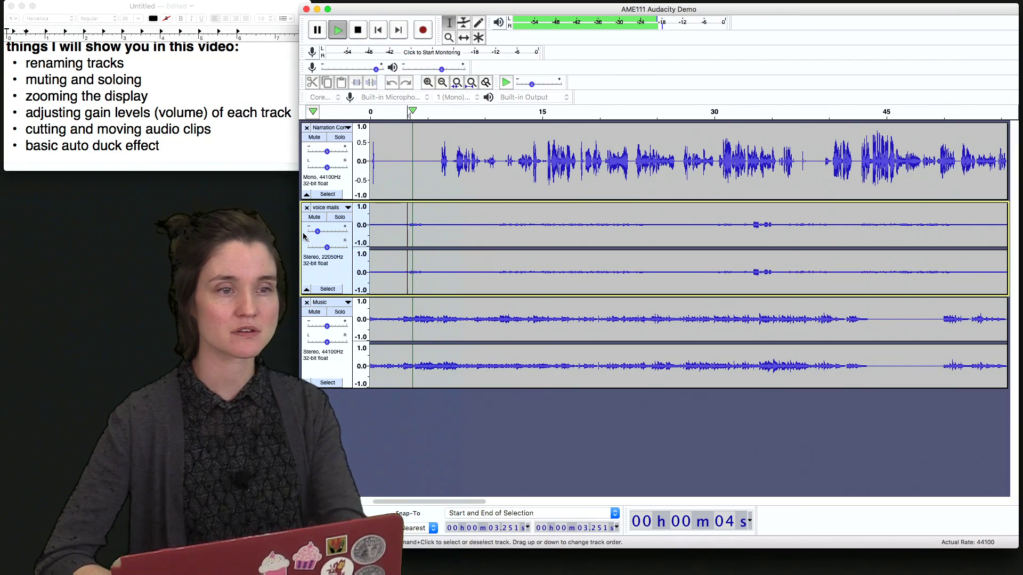
key(space)
drag(318, 232, 347, 236)
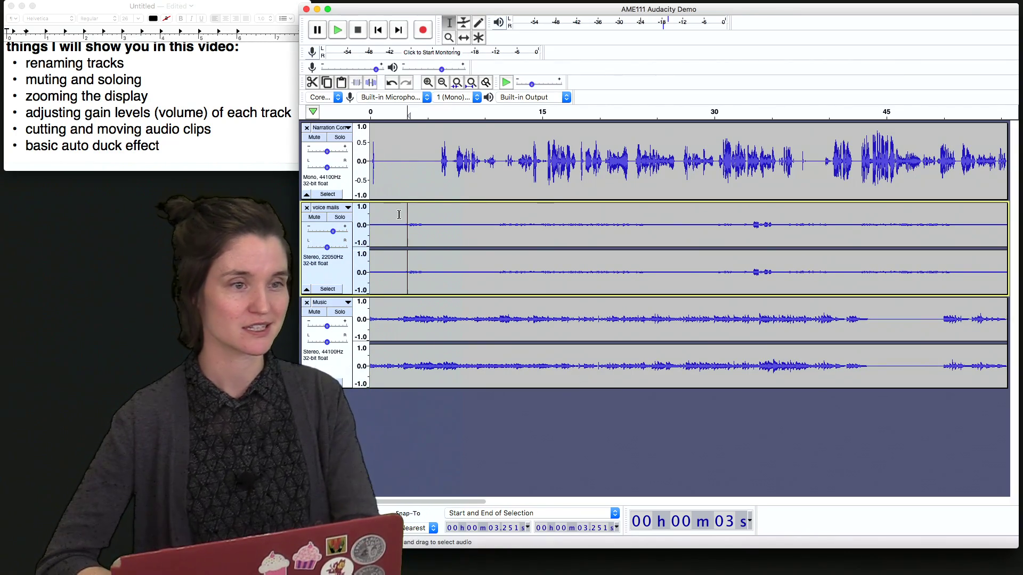
click(323, 233)
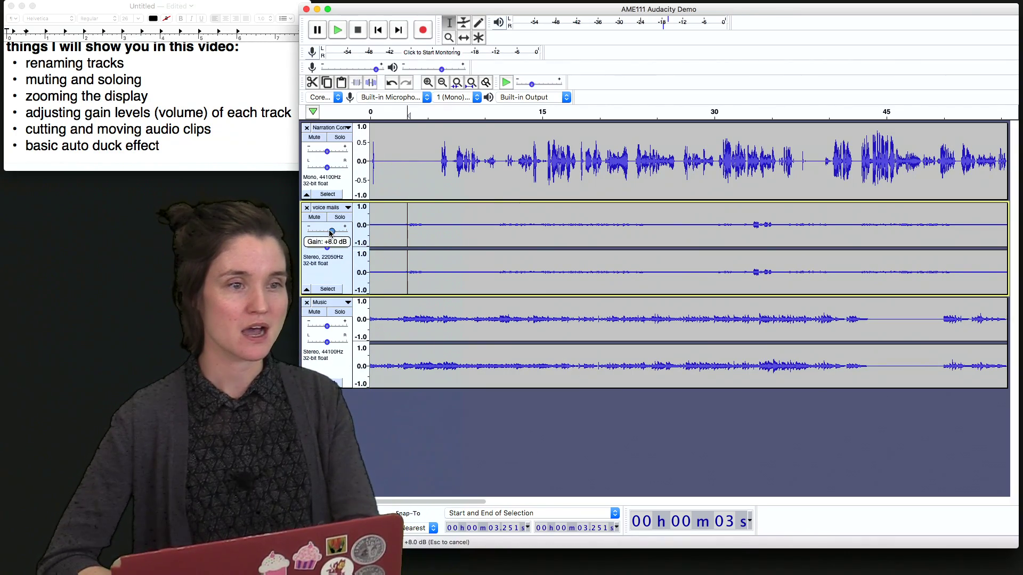
double_click(472, 230)
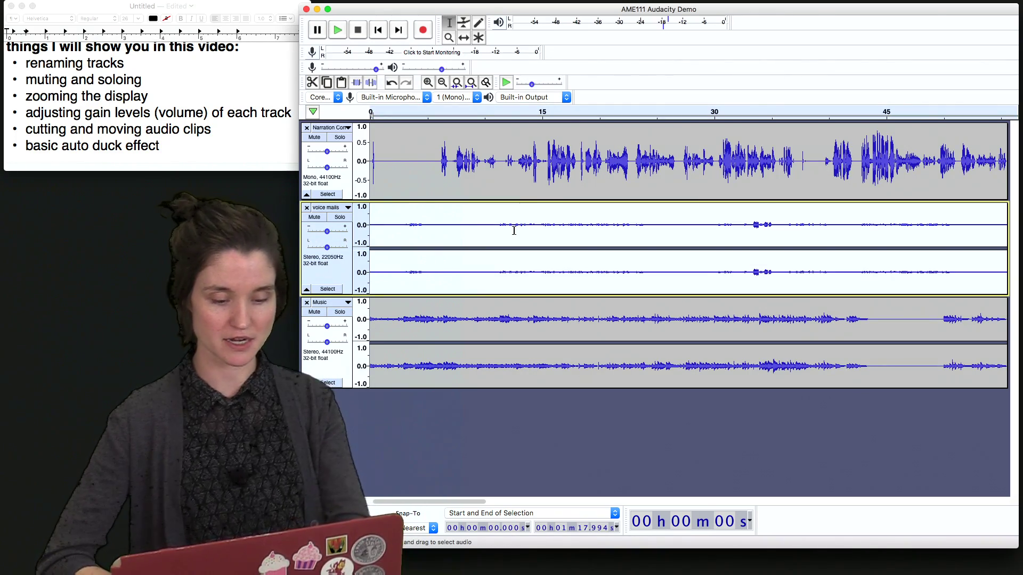
Zoom out, select the whole voice mails clip and amplify it to a -6.0 dB peak.
key(super+3)
key(super+3)
key(super+3)
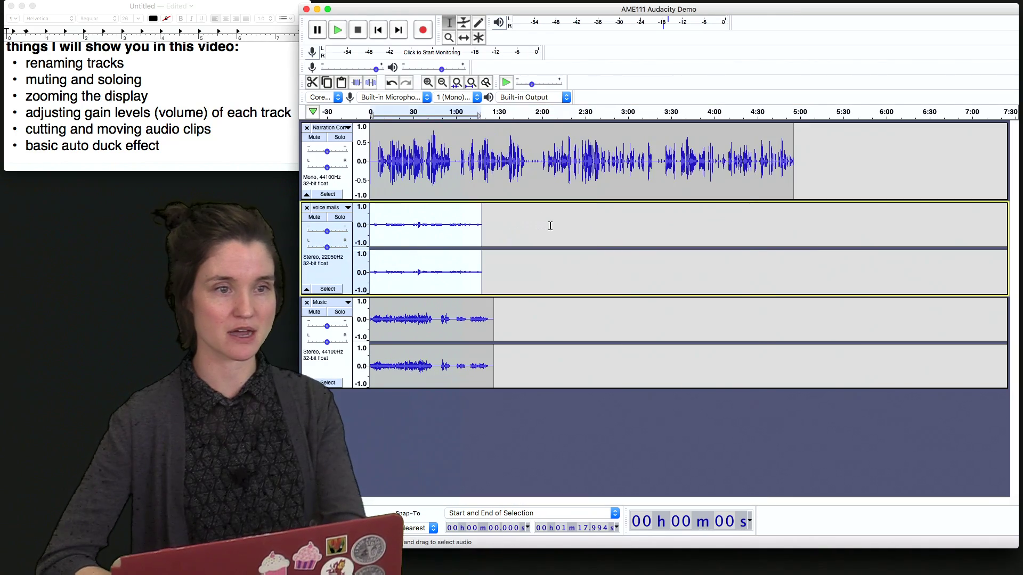
click(445, 225)
double_click(442, 225)
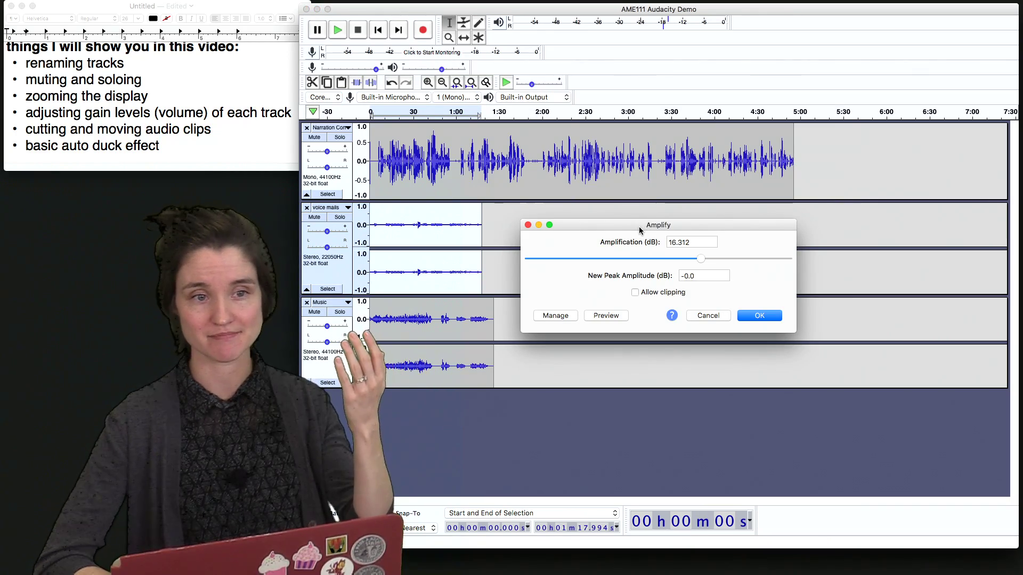
click(695, 275)
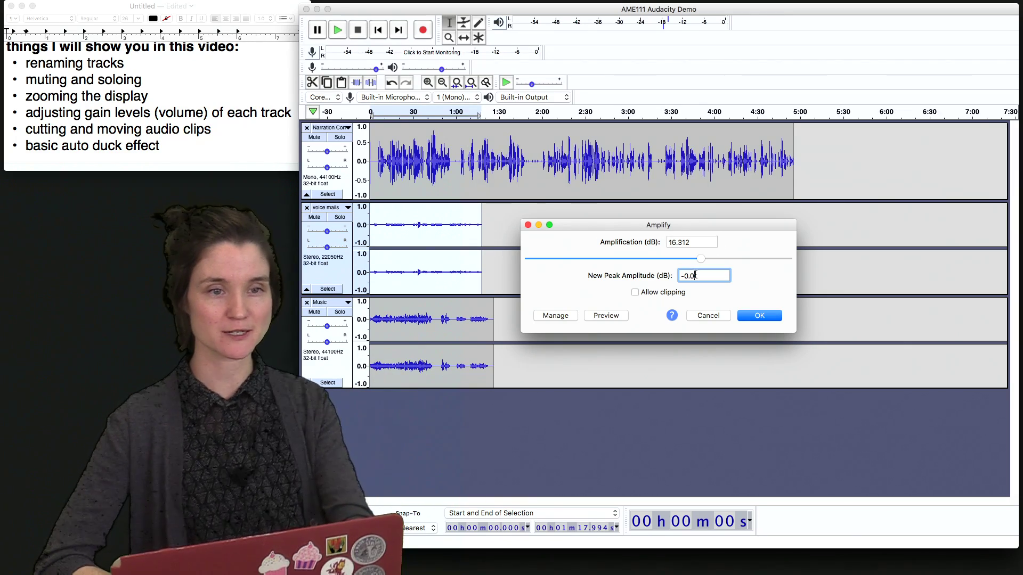
key(BackSpace)
key(BackSpace)
key(BackSpace)
key(BackSpace)
text(-6.0)
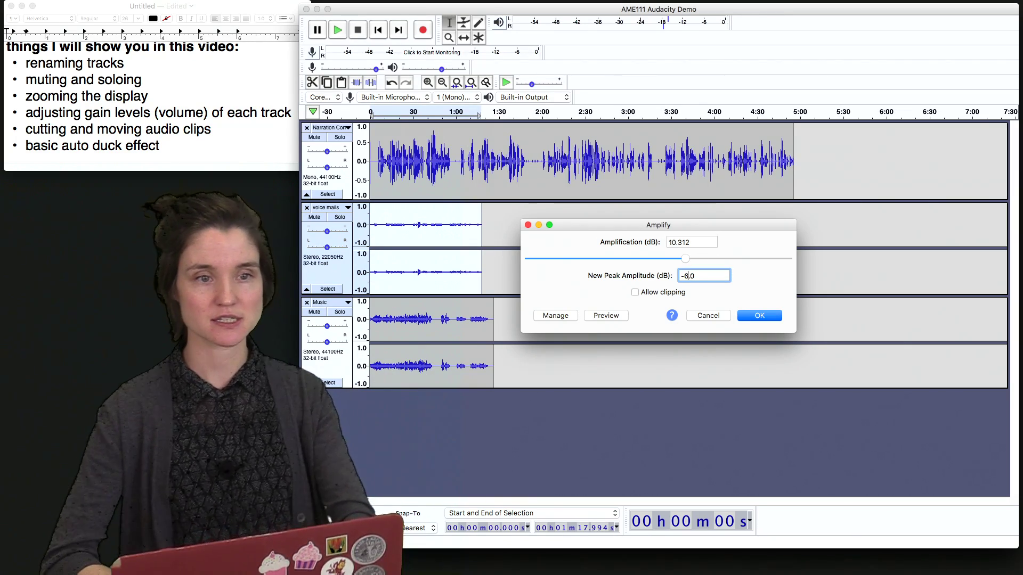
click(759, 316)
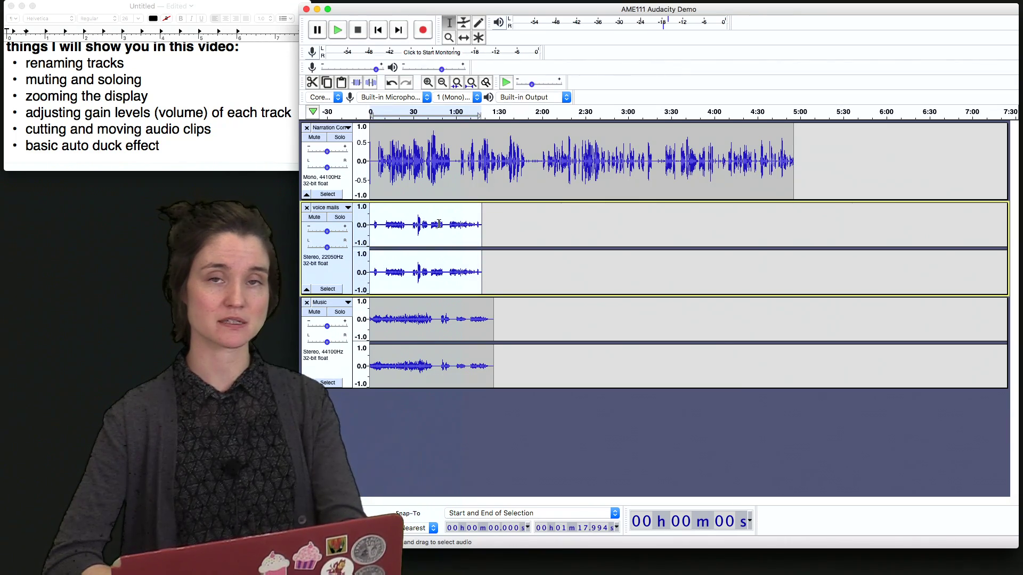
click(386, 226)
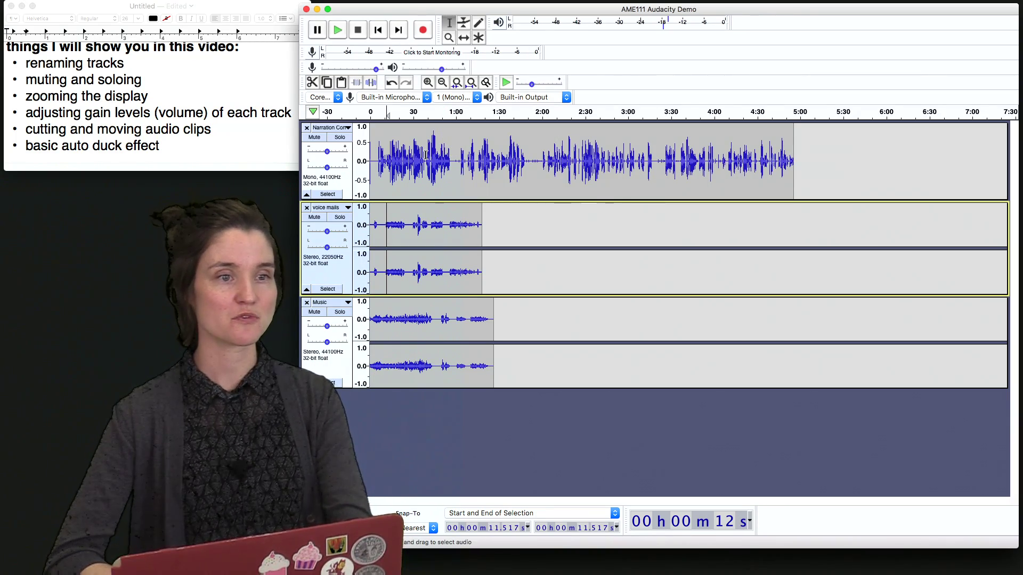
Move the edit point from the Music track to the Narration track near 1:02.
click(386, 335)
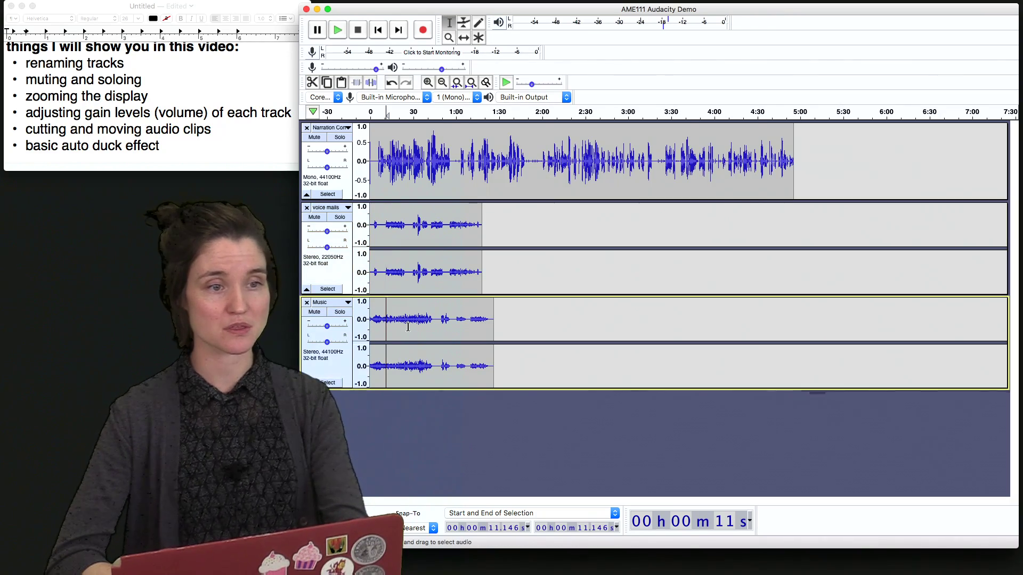
key(Up)
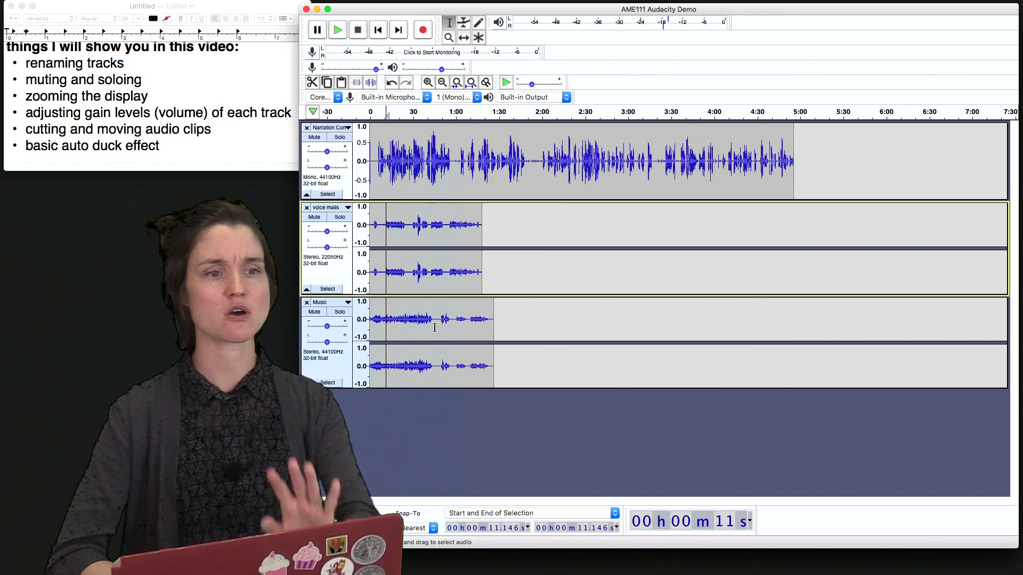
click(434, 328)
click(419, 320)
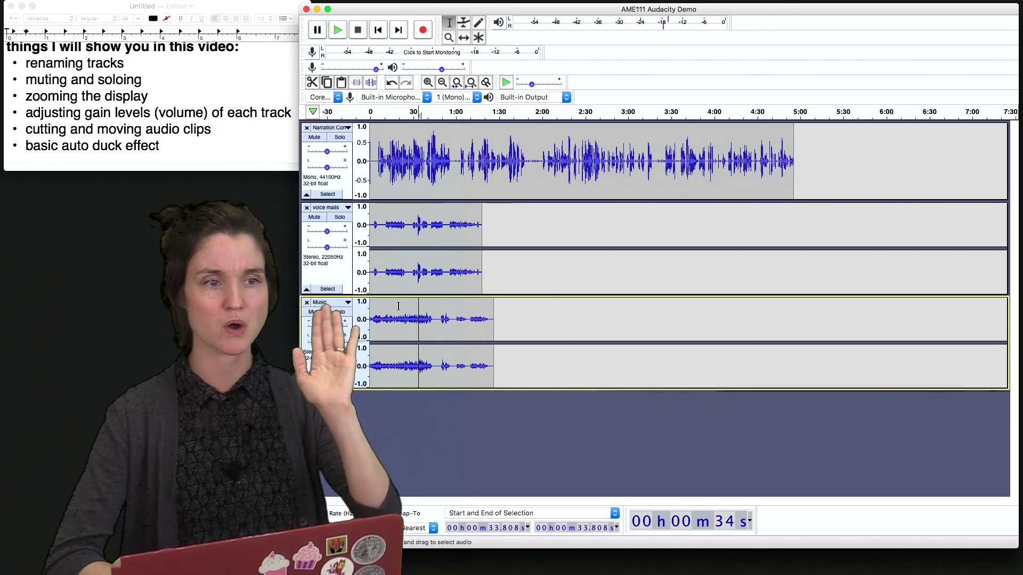
click(377, 30)
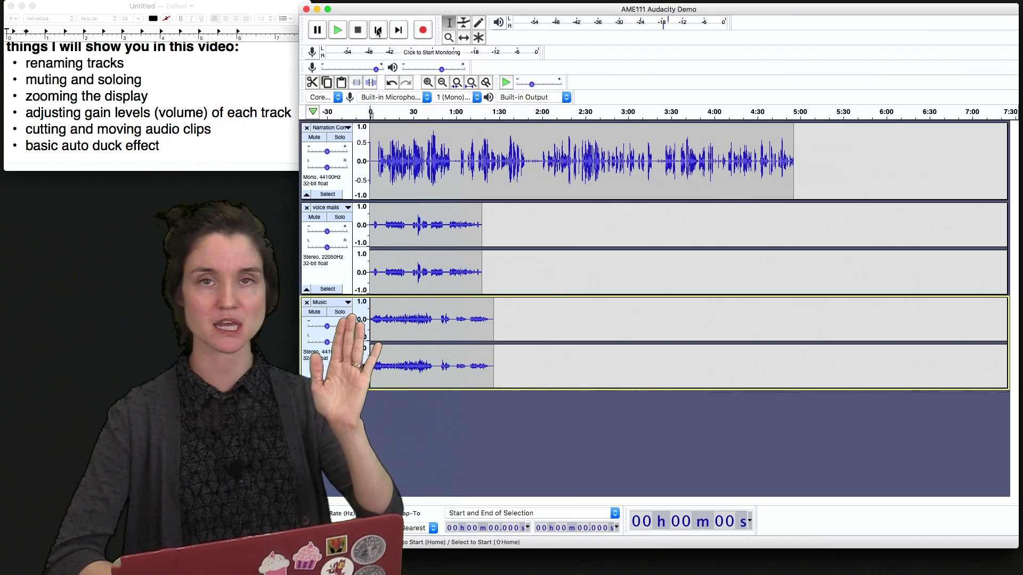
click(398, 162)
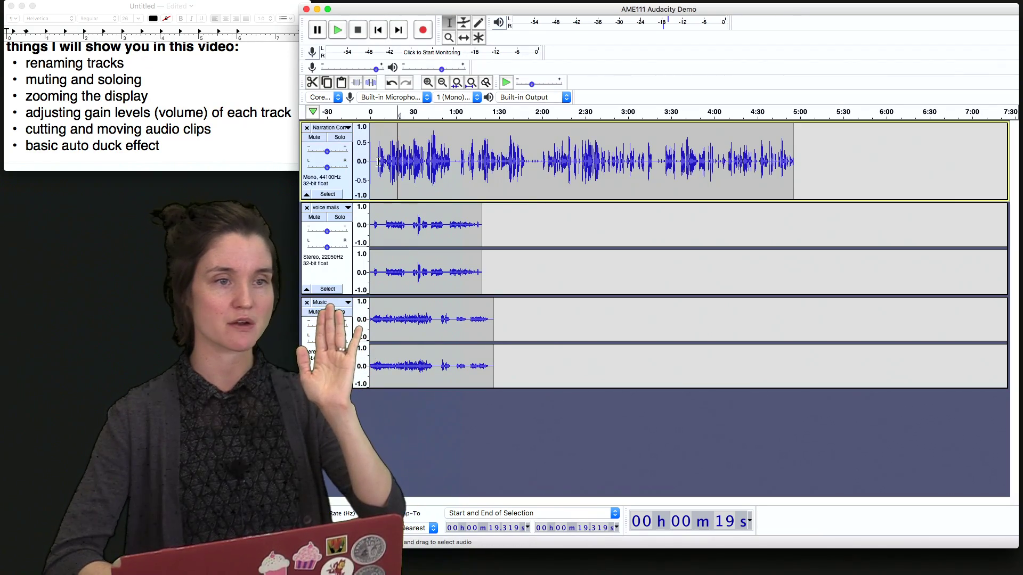
click(377, 161)
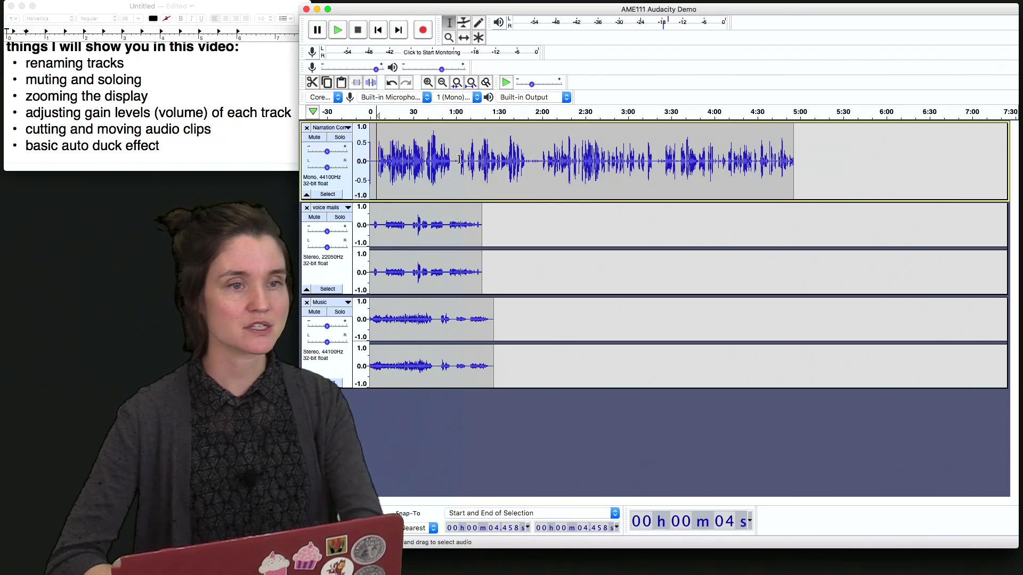
click(459, 158)
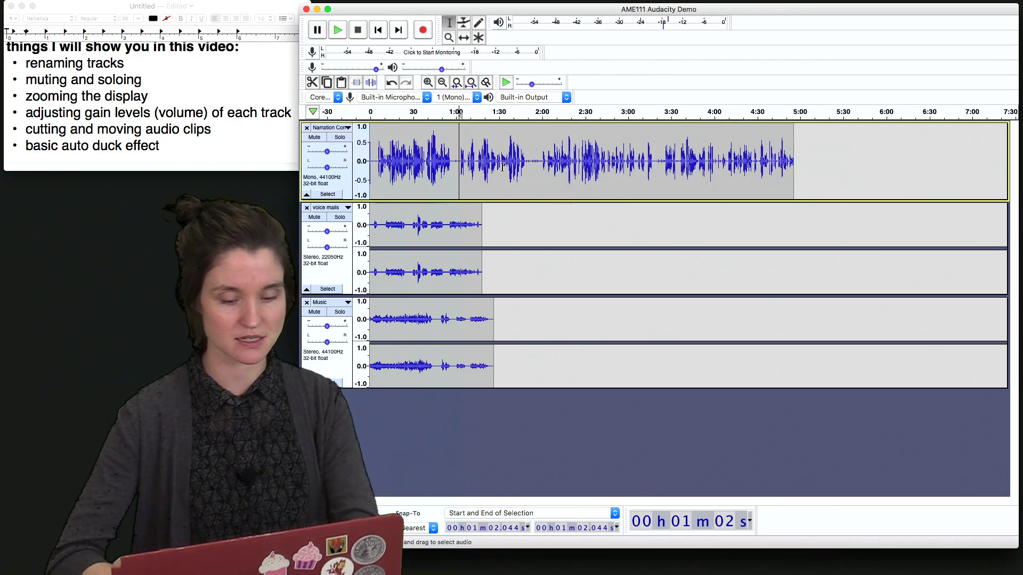
Zoom in around 1:02, listen, set the edit point at 1:02.88, and select up to it.
key(super+3)
key(super+1)
key(super+1)
key(super+1)
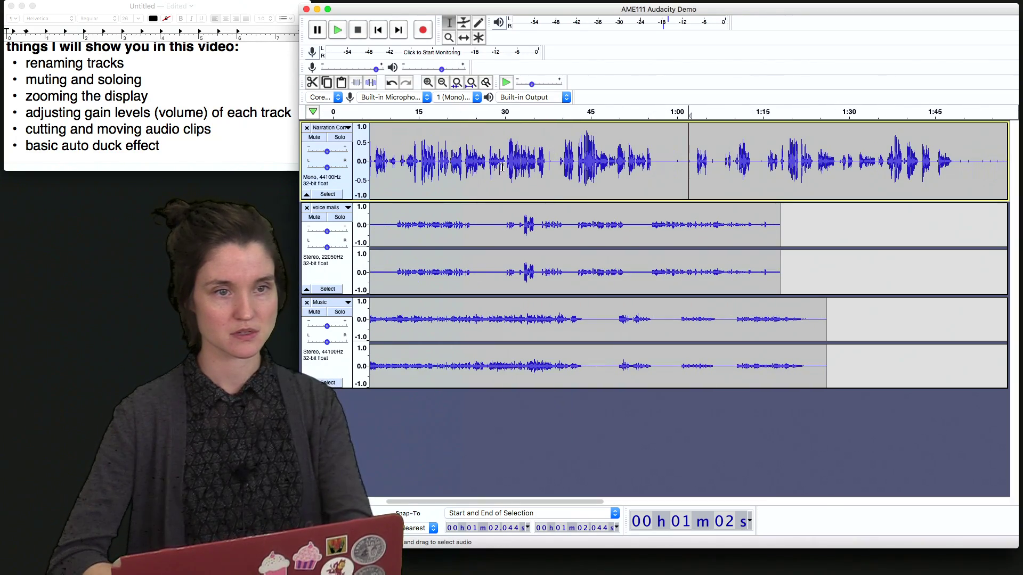
click(694, 159)
key(space)
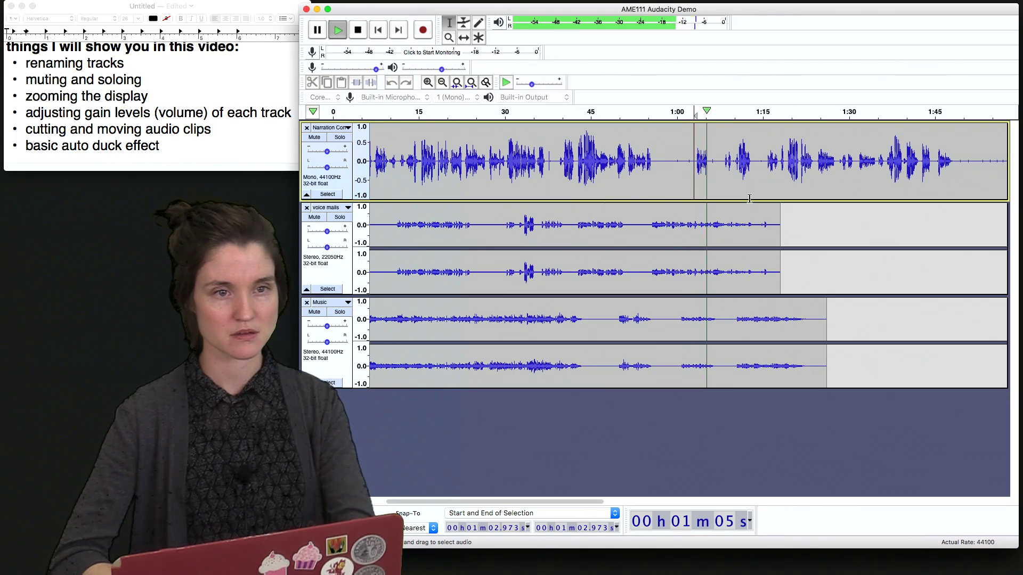
key(space)
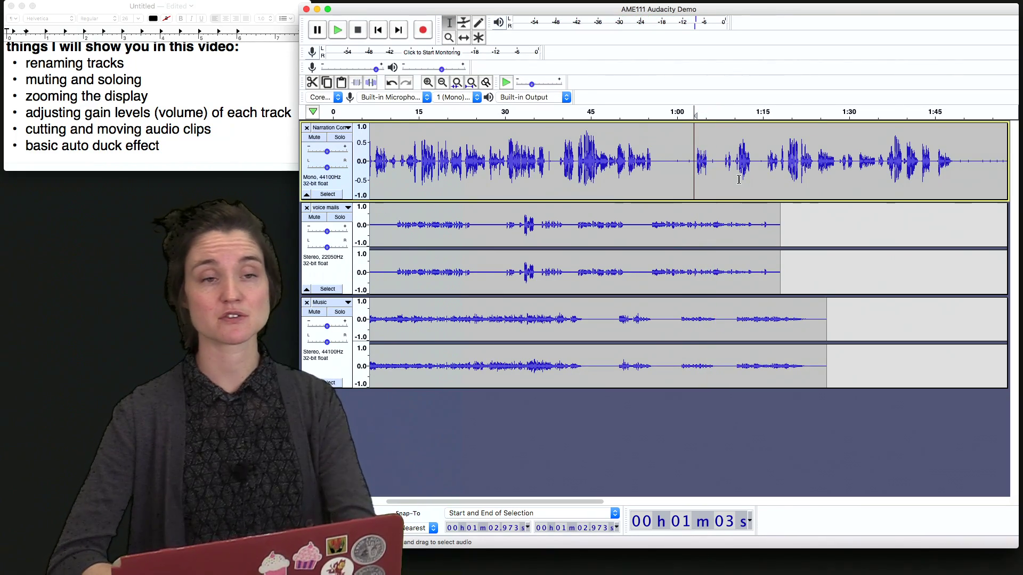
click(691, 158)
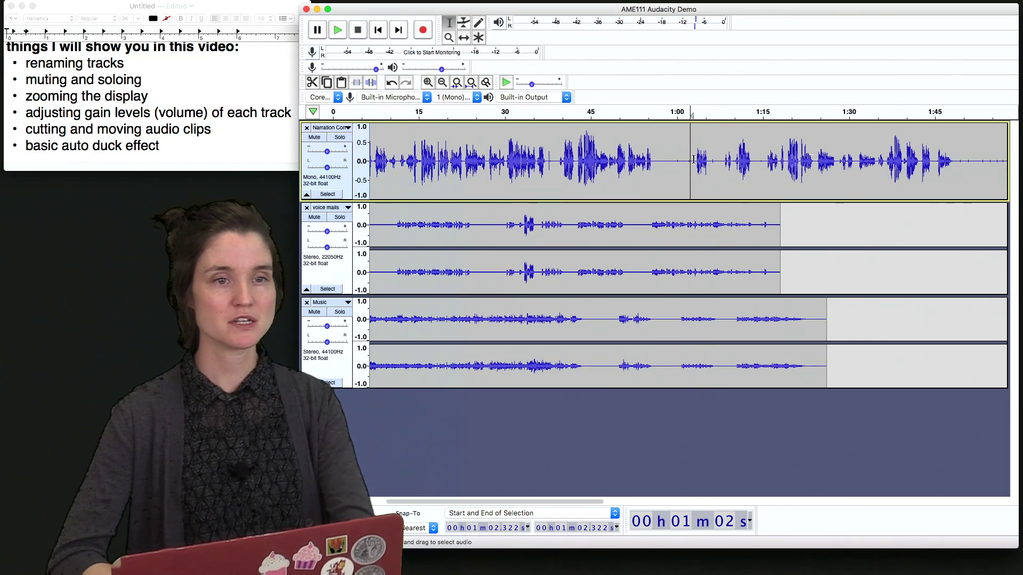
click(694, 159)
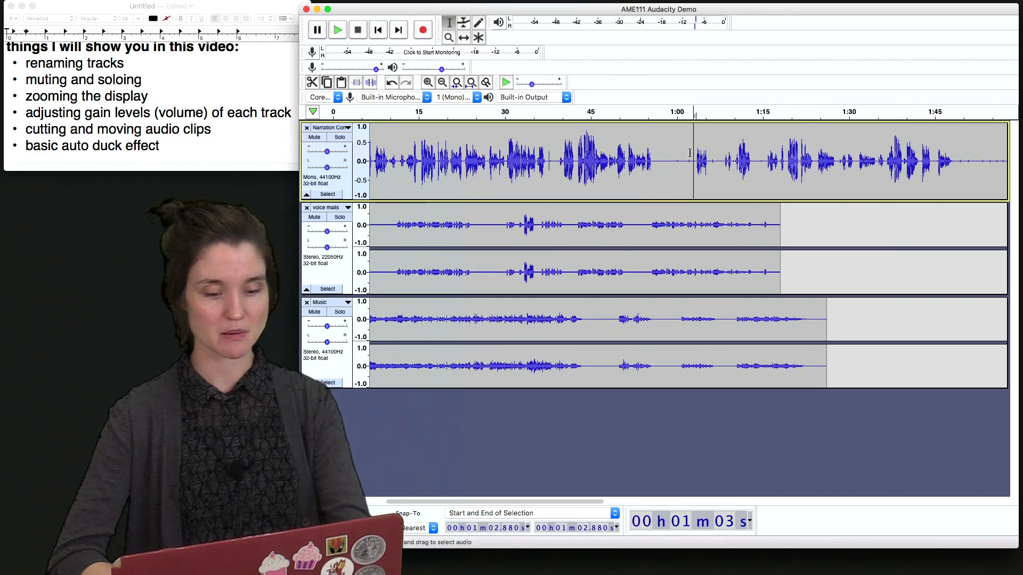
key(super+3)
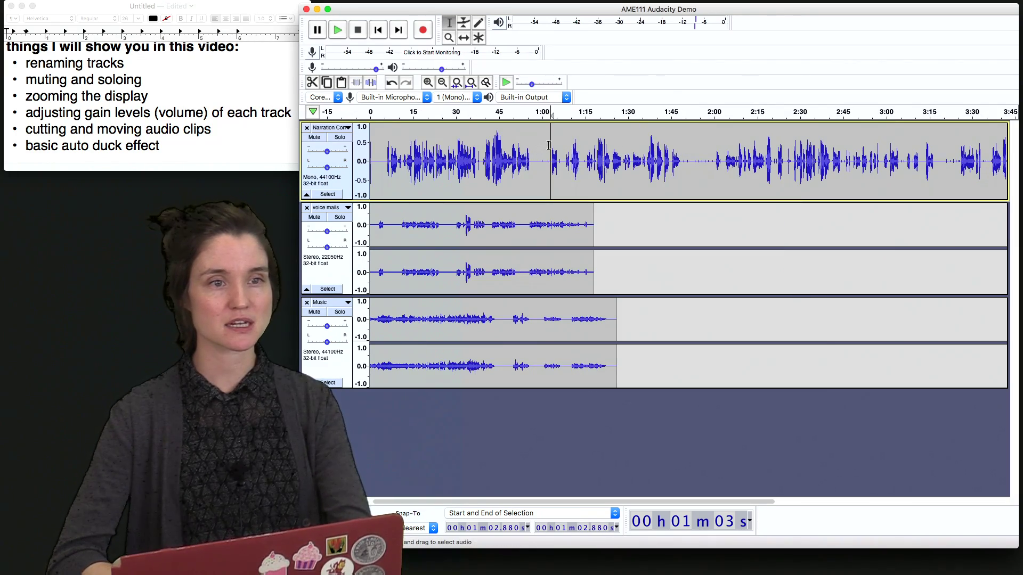
drag(549, 145, 315, 136)
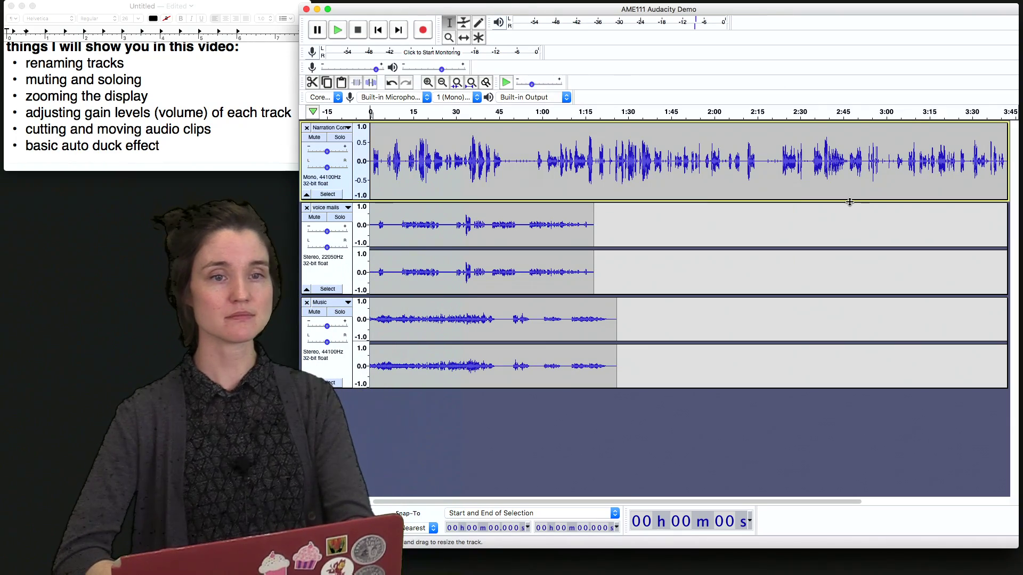
Paste the narration's opening minute at 4:04, past the track's end.
key(super+3)
scroll(908, 157, right, 3)
click(922, 155)
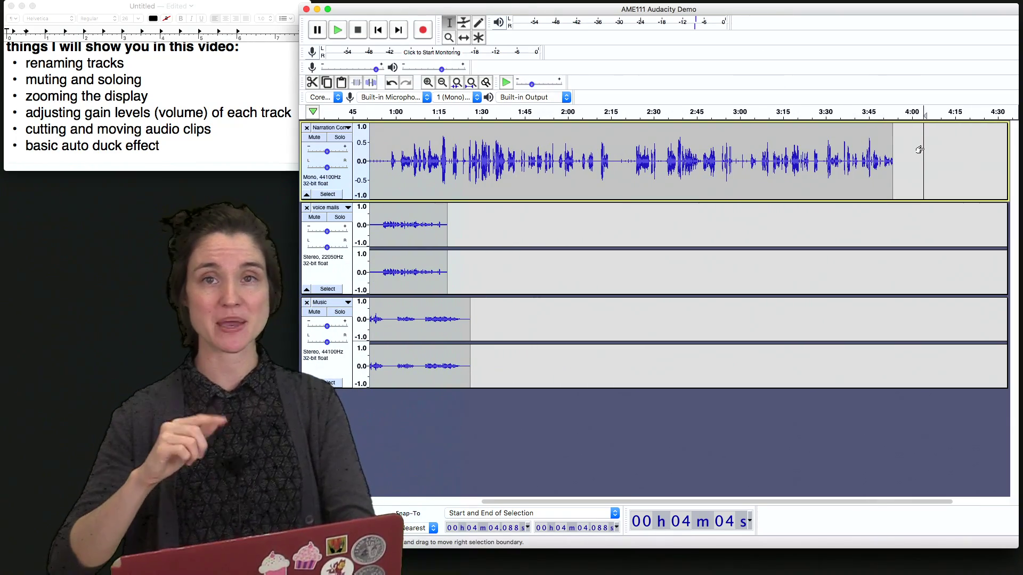
key(shift+k)
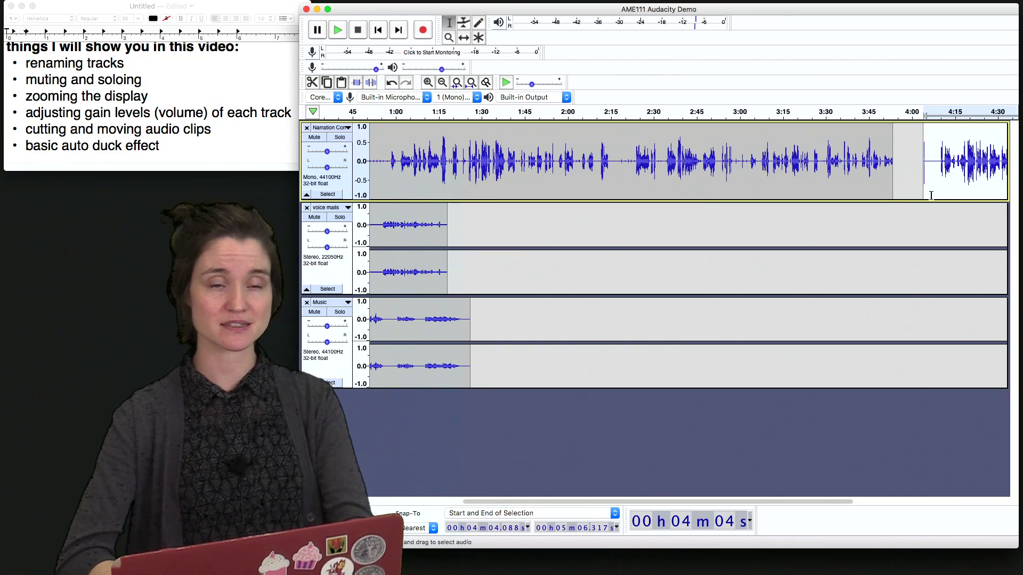
Play back the moved section from 4:10, then return near the project start.
scroll(874, 163, right, 10)
click(710, 165)
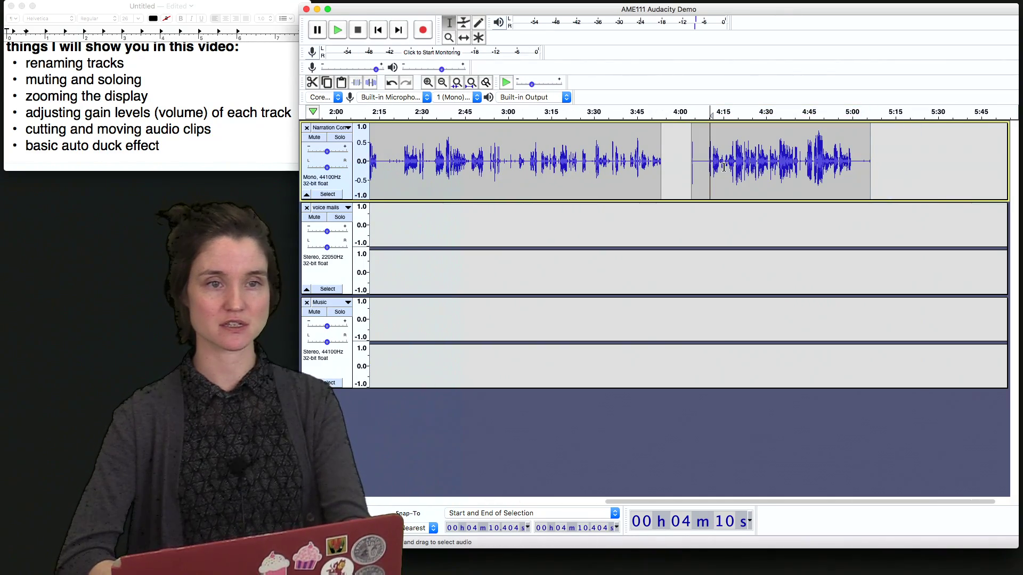
key(space)
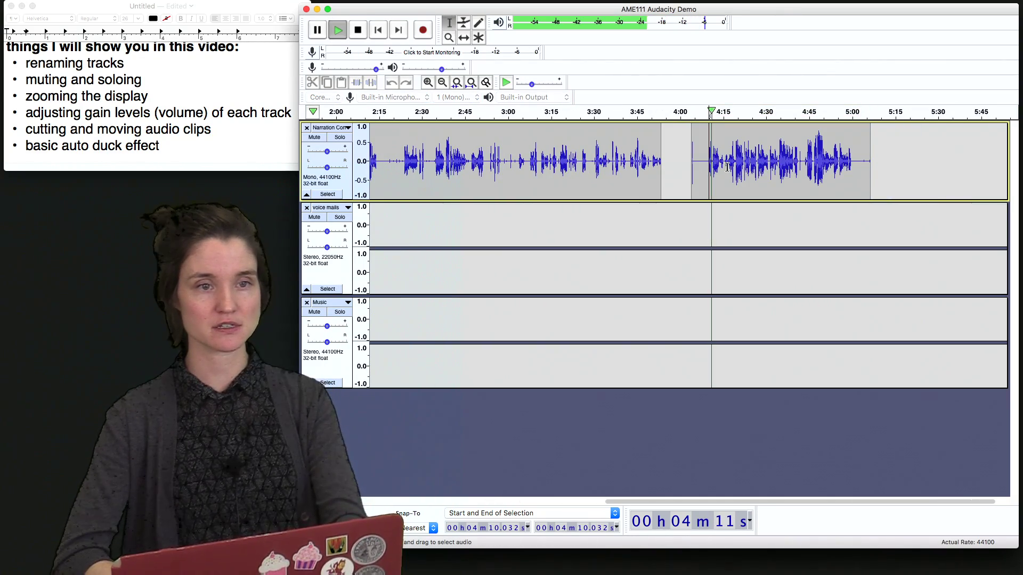
key(space)
scroll(757, 170, left, 10)
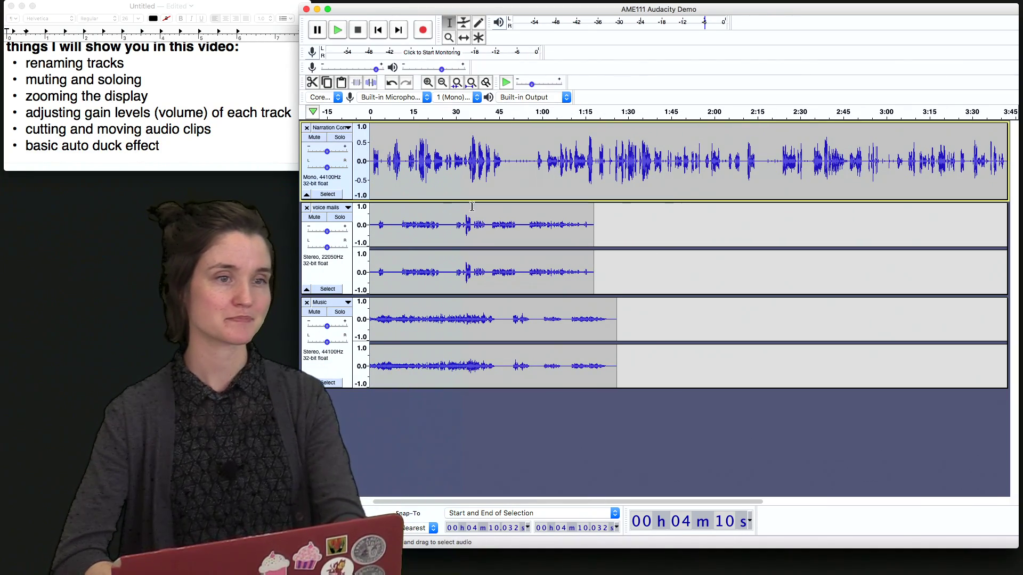
click(376, 161)
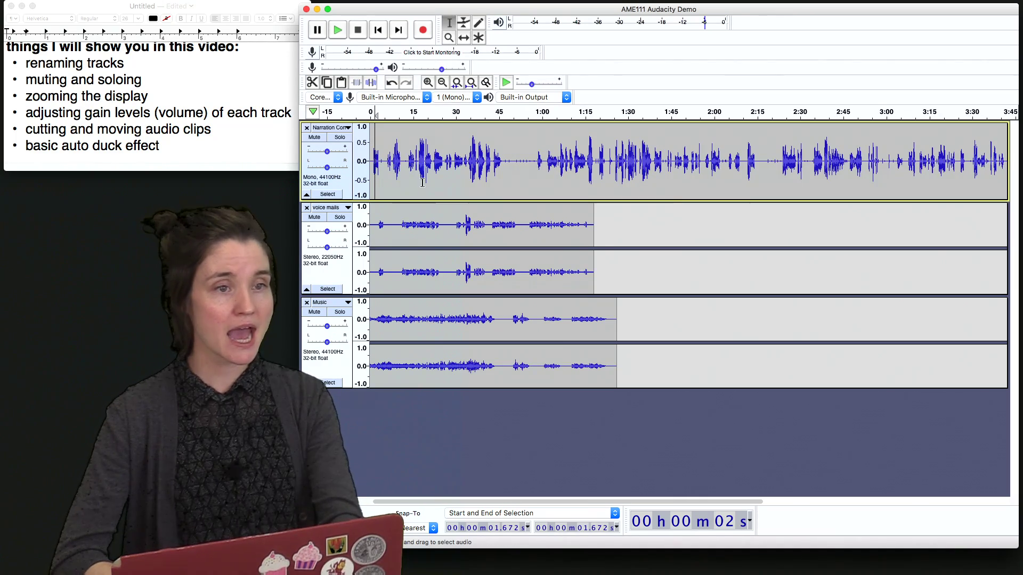
Play the mix from about 0.9 s, mute voice mails, and zoom to the first 45 seconds.
click(374, 162)
key(space)
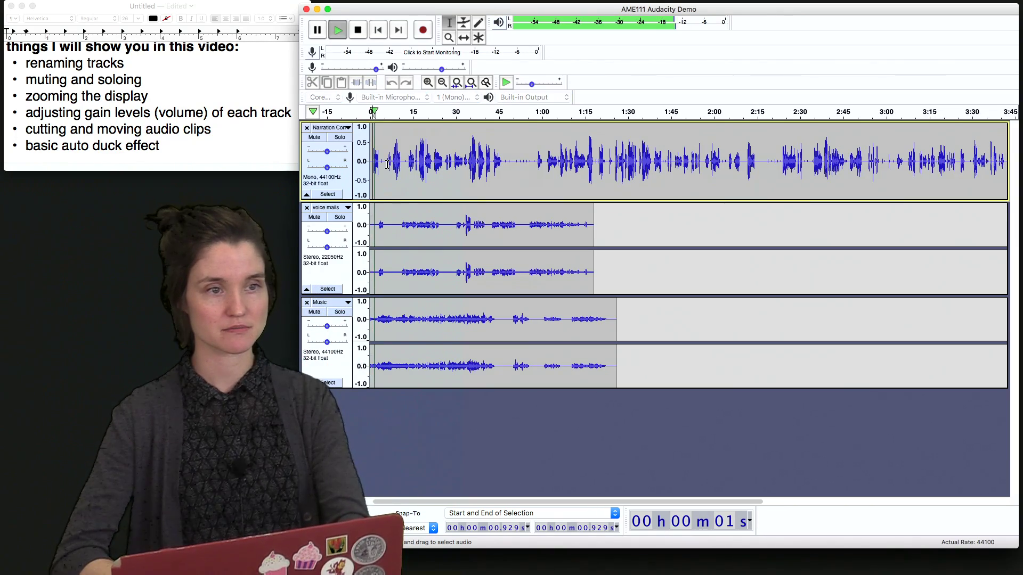
key(space)
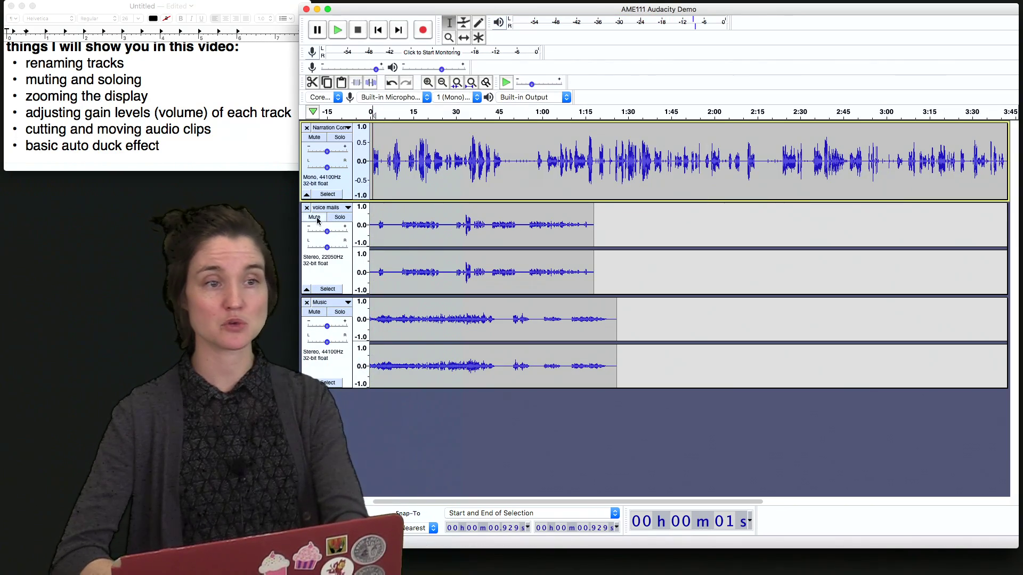
click(315, 217)
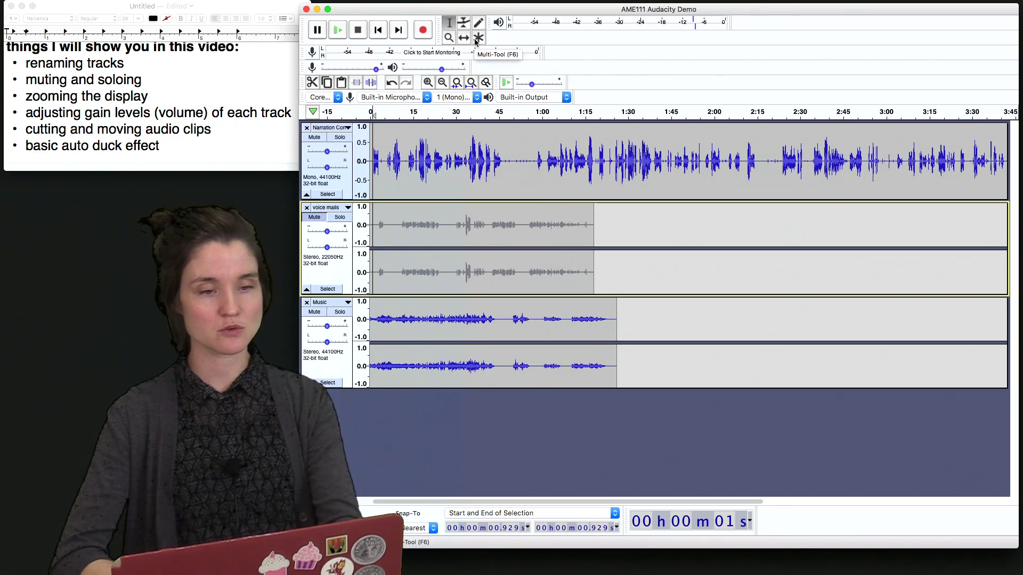
key(super+1)
key(super+1)
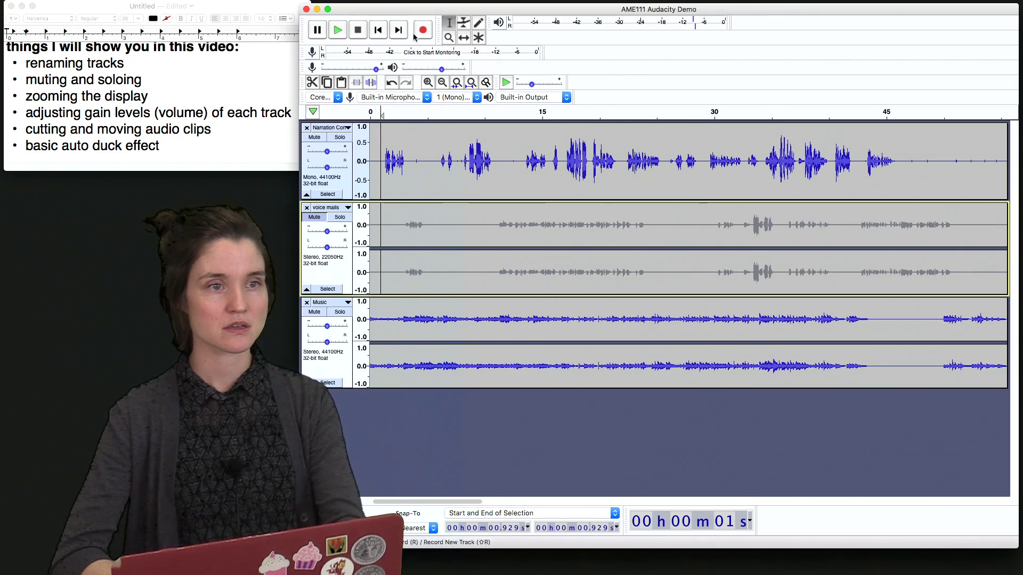
Slide the Narration clip to start near 5 s, preview the opening, and fit the project in view.
click(465, 38)
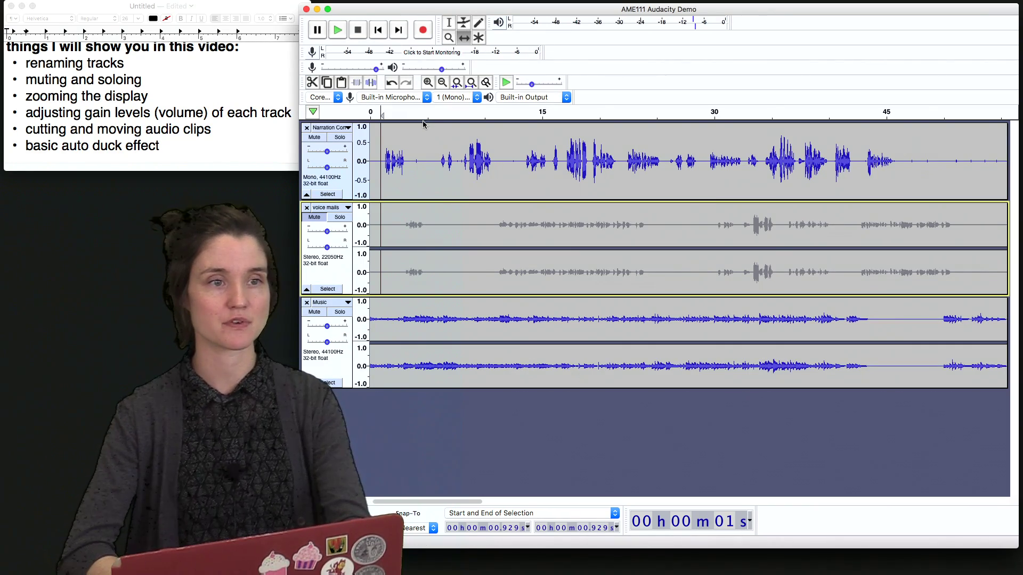
drag(415, 143, 649, 153)
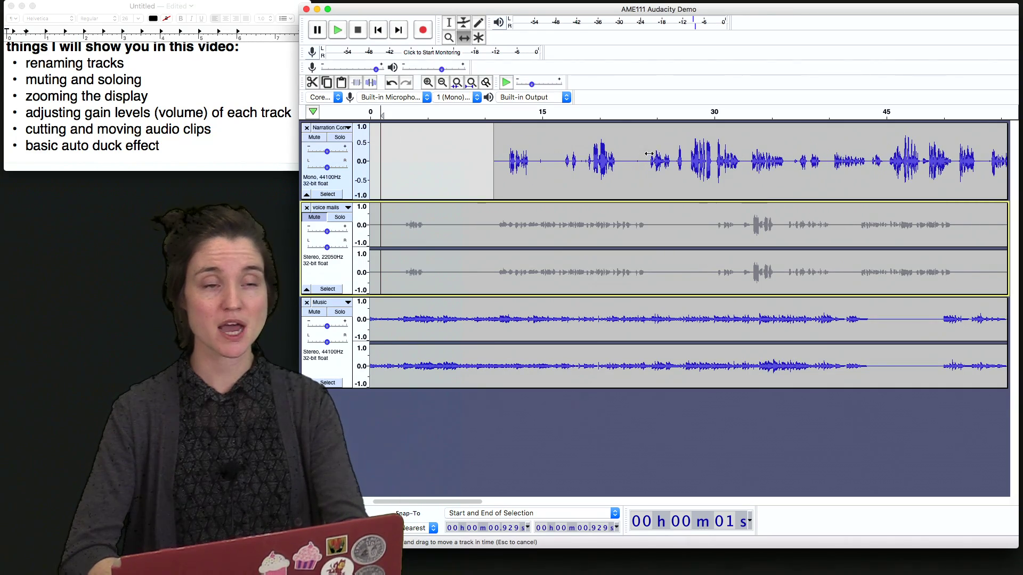
drag(562, 152, 496, 150)
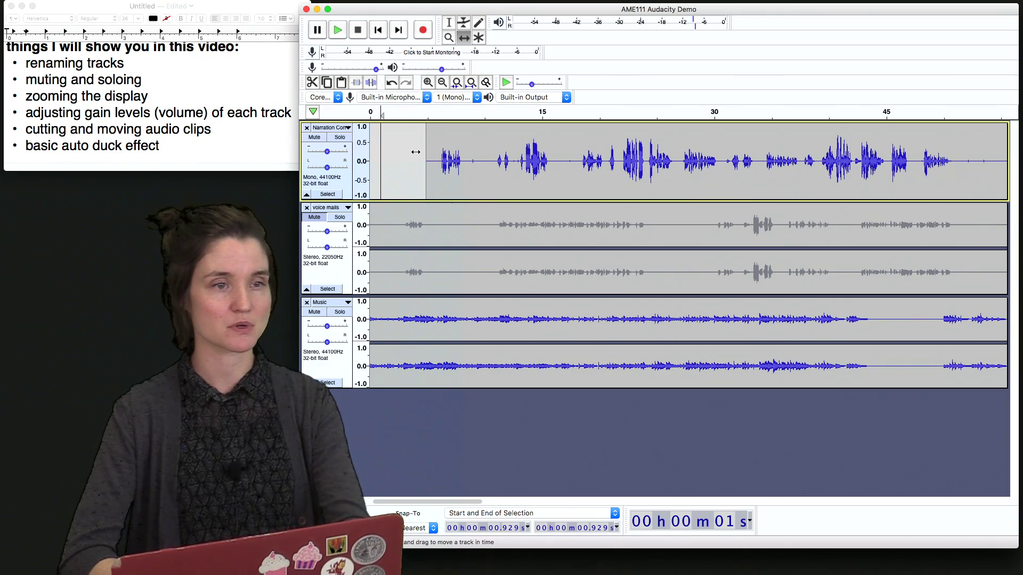
key(space)
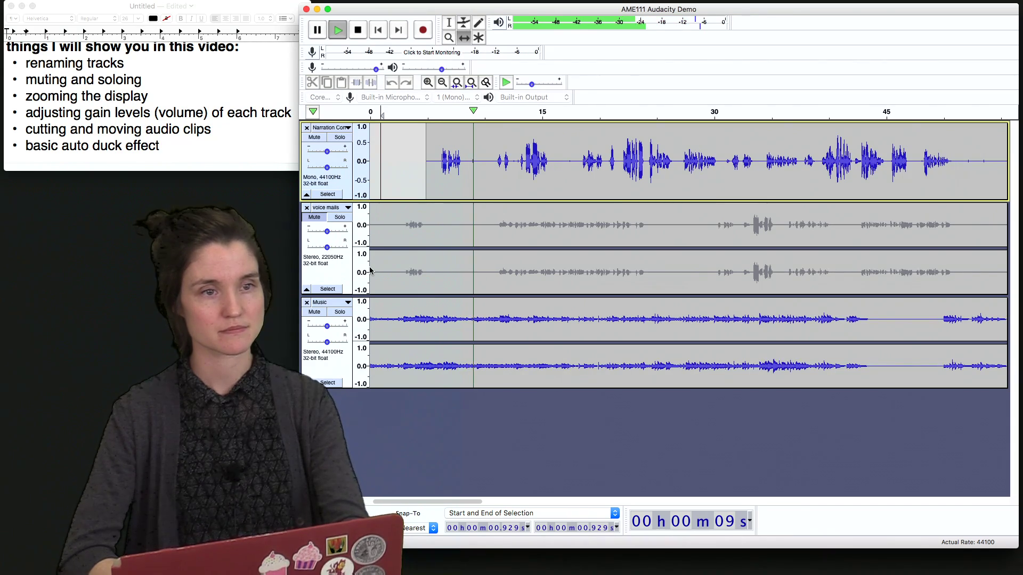
key(space)
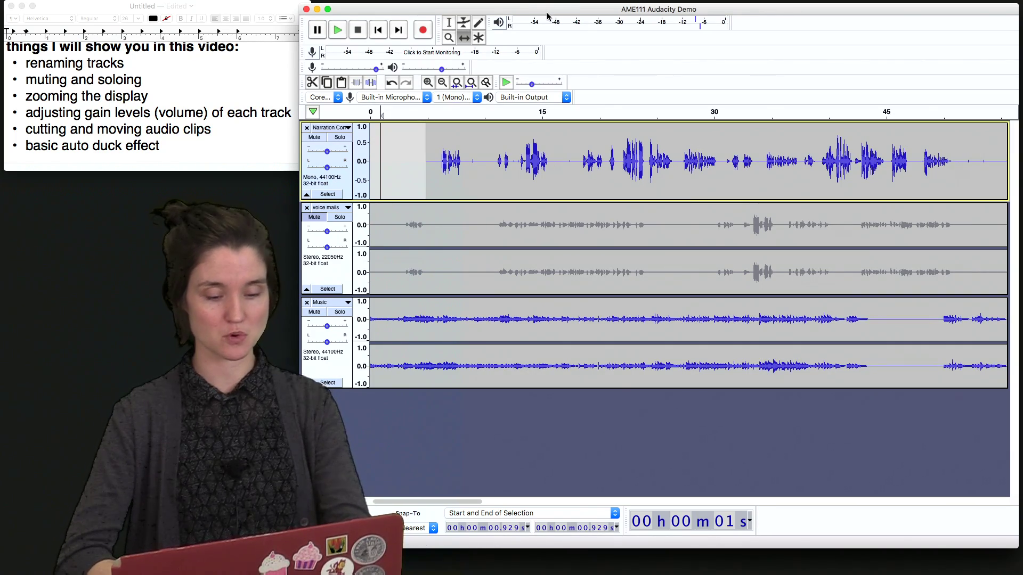
key(super+f)
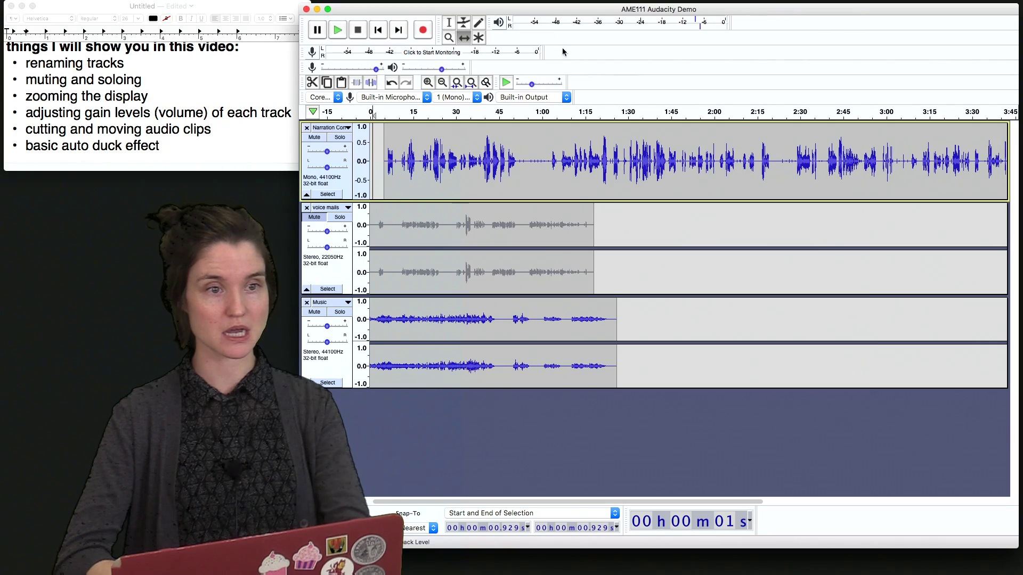
Unmute and solo the voice mails track, then audition it twice from 37.7 s.
click(314, 217)
click(339, 217)
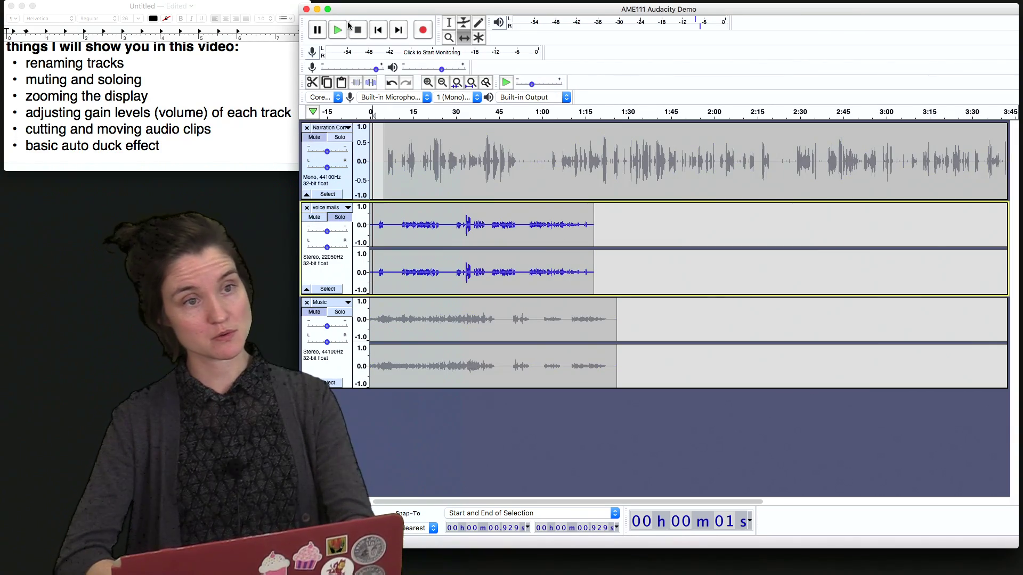
click(449, 23)
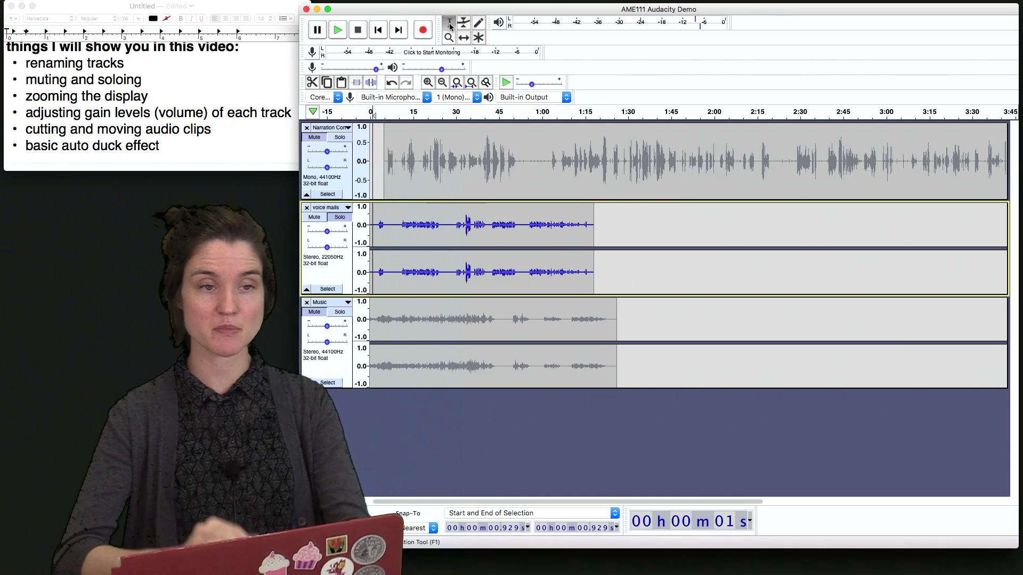
click(527, 225)
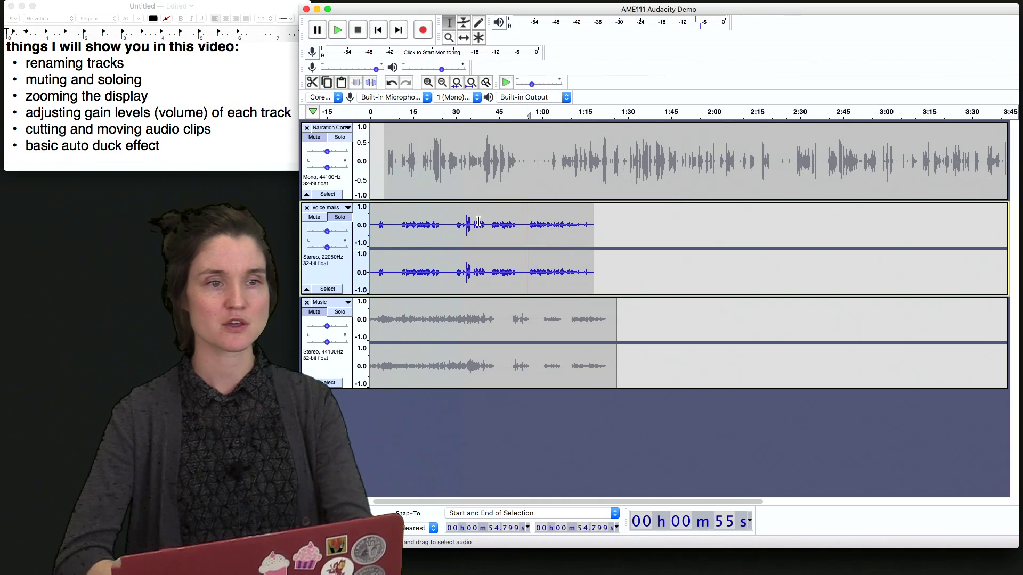
click(478, 221)
key(space)
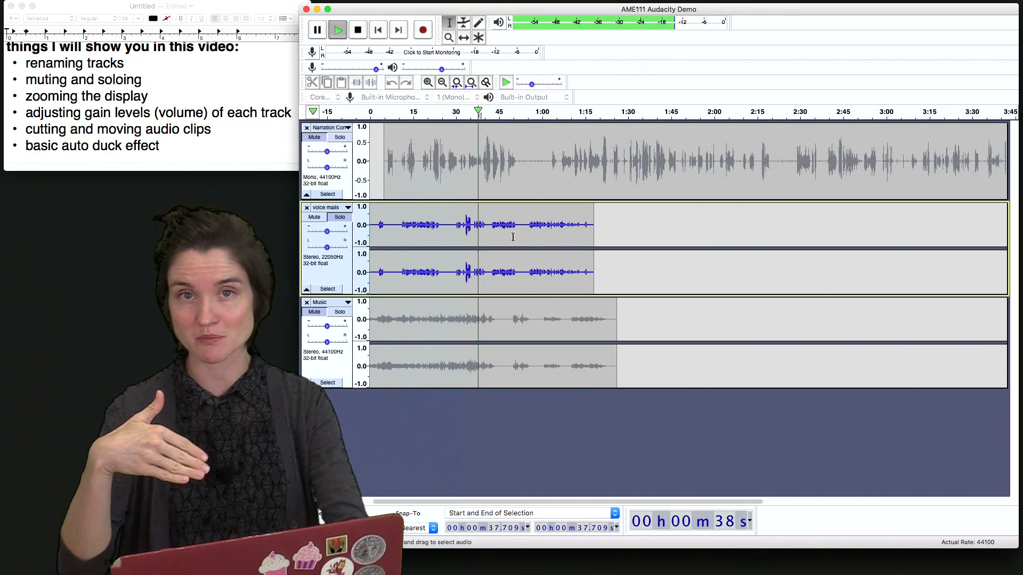
key(space)
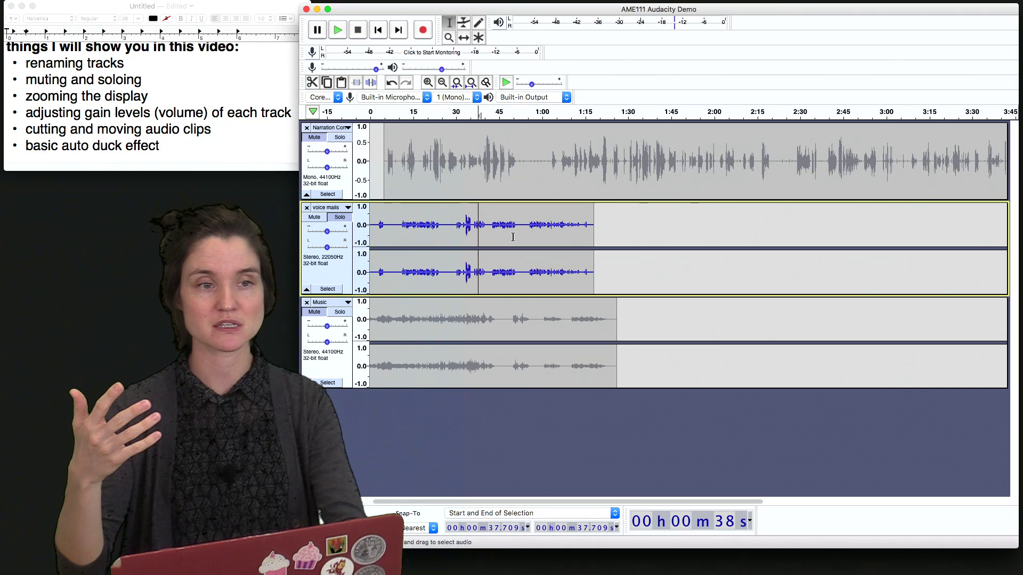
key(space)
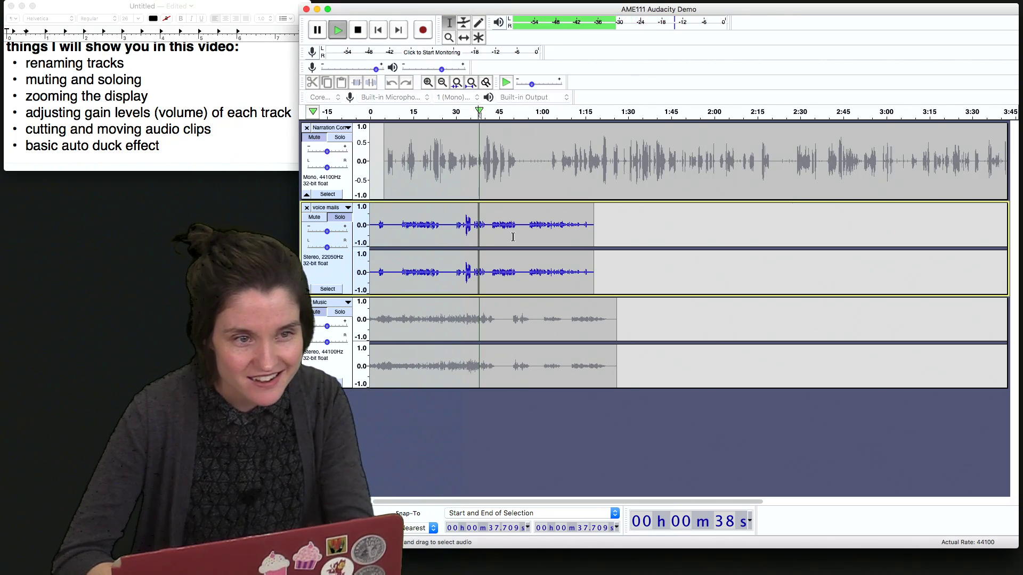
key(space)
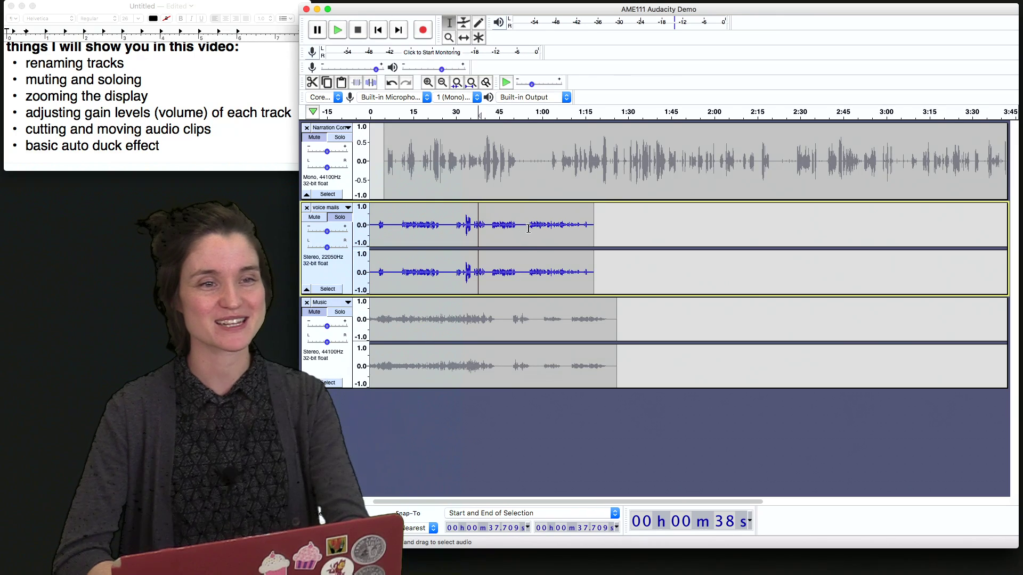
Audition the voice mails from 55.17 s, then zoom in twice around 1:01.3.
click(528, 229)
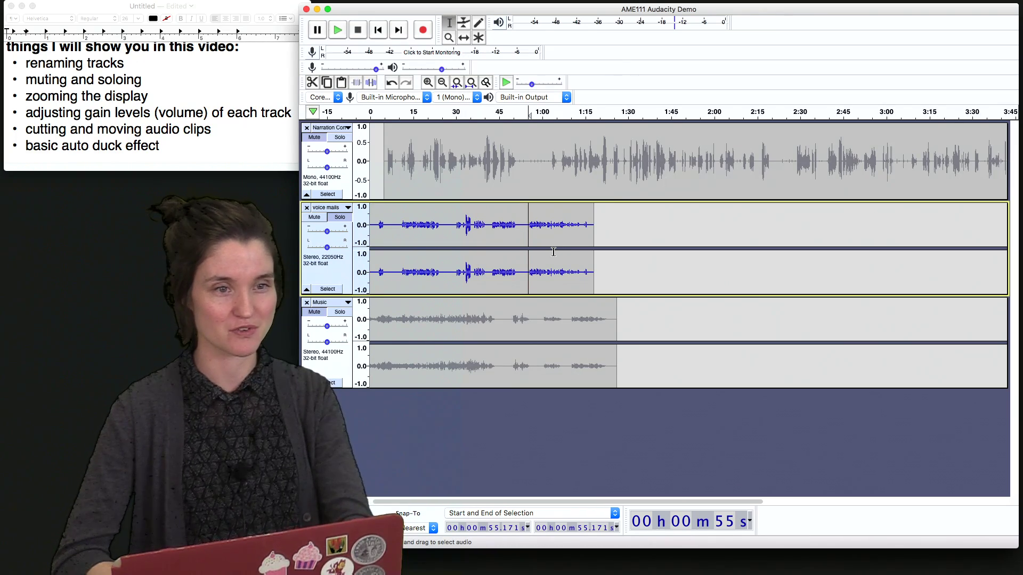
key(space)
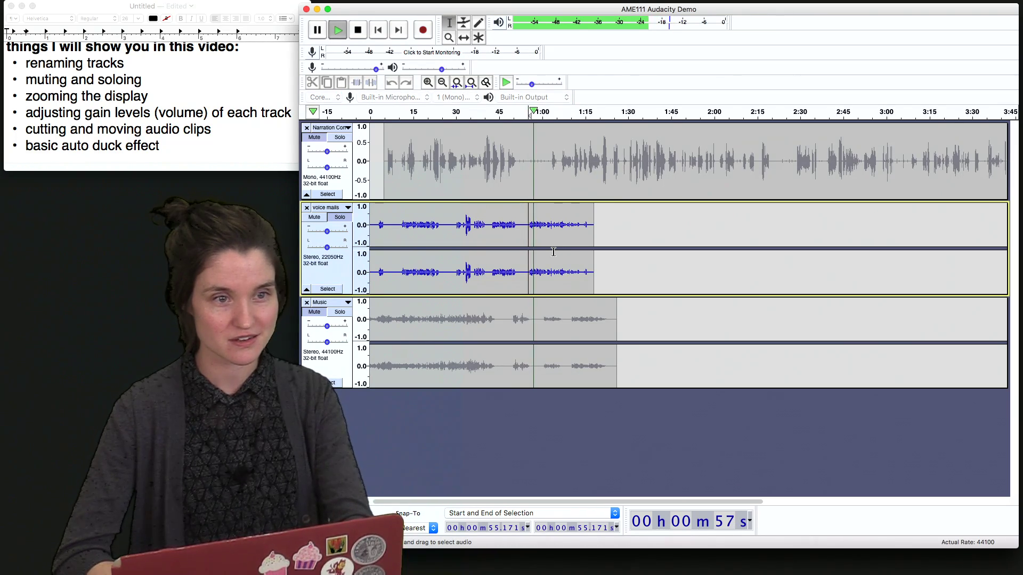
key(space)
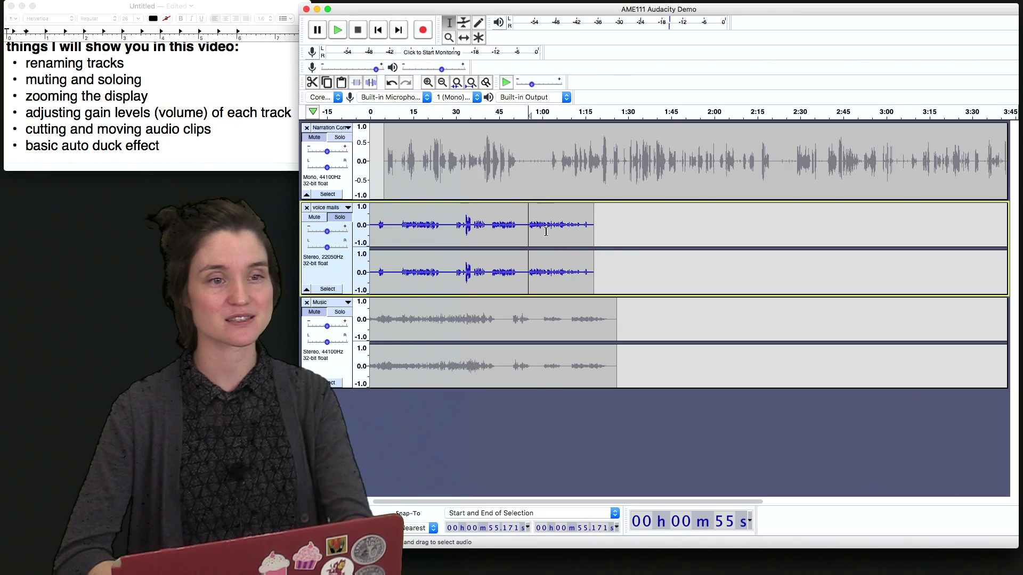
click(546, 231)
key(super+1)
key(super+1)
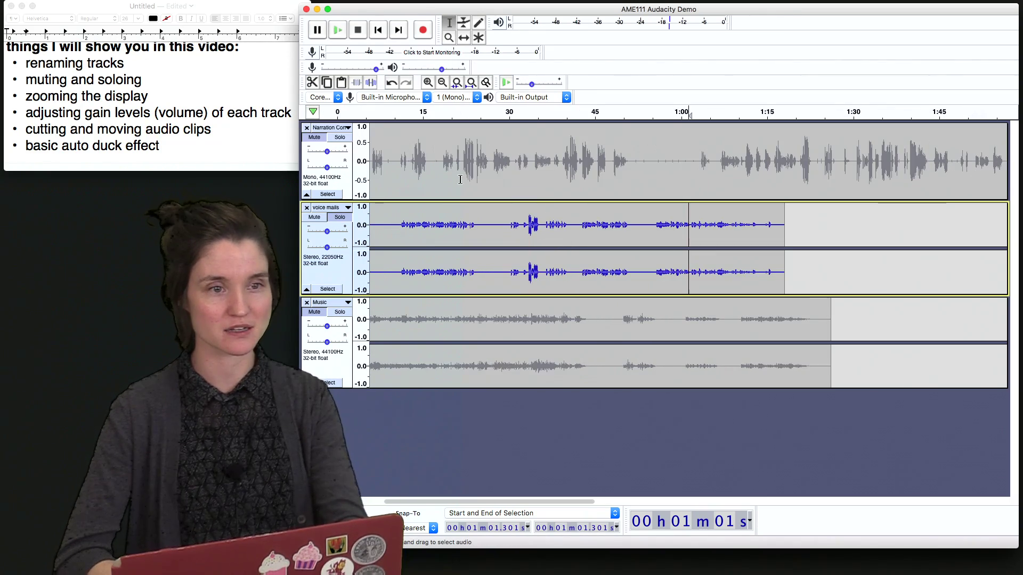
key(super+1)
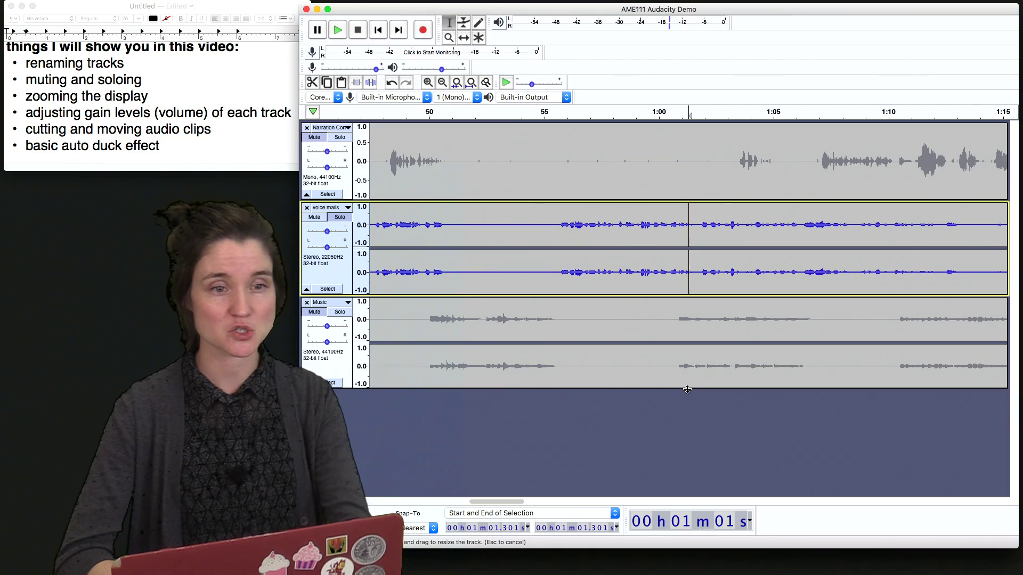
drag(687, 390, 687, 435)
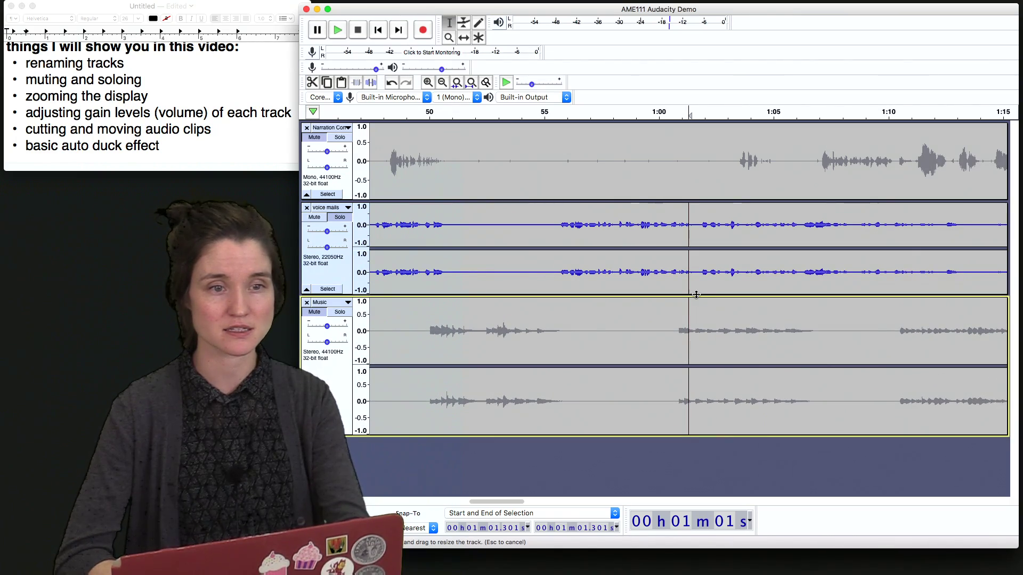
Enlarge the voice mails track, audition from 1:01.7, and place the cursor at 1:02.1.
drag(693, 294, 694, 376)
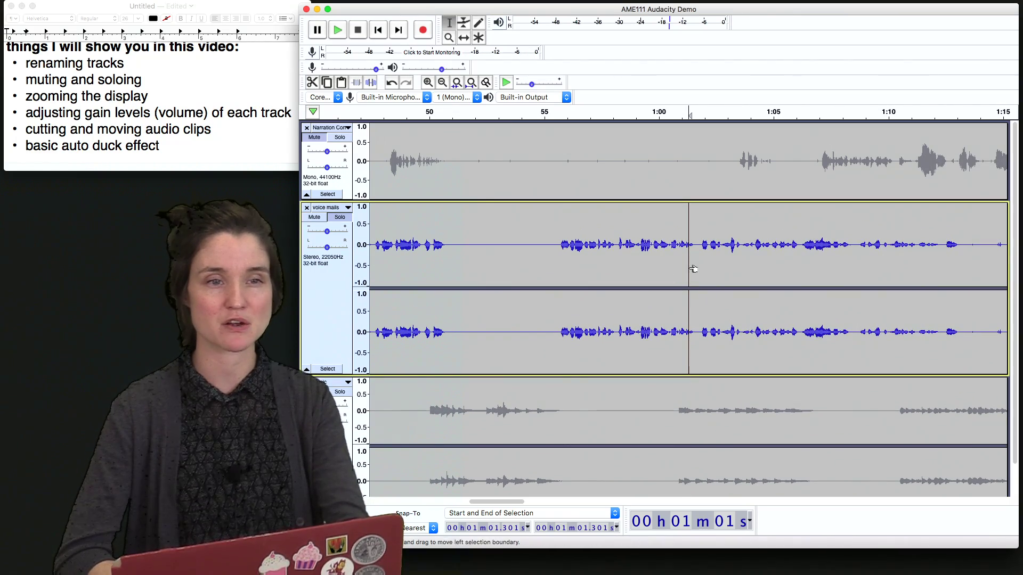
click(698, 255)
key(space)
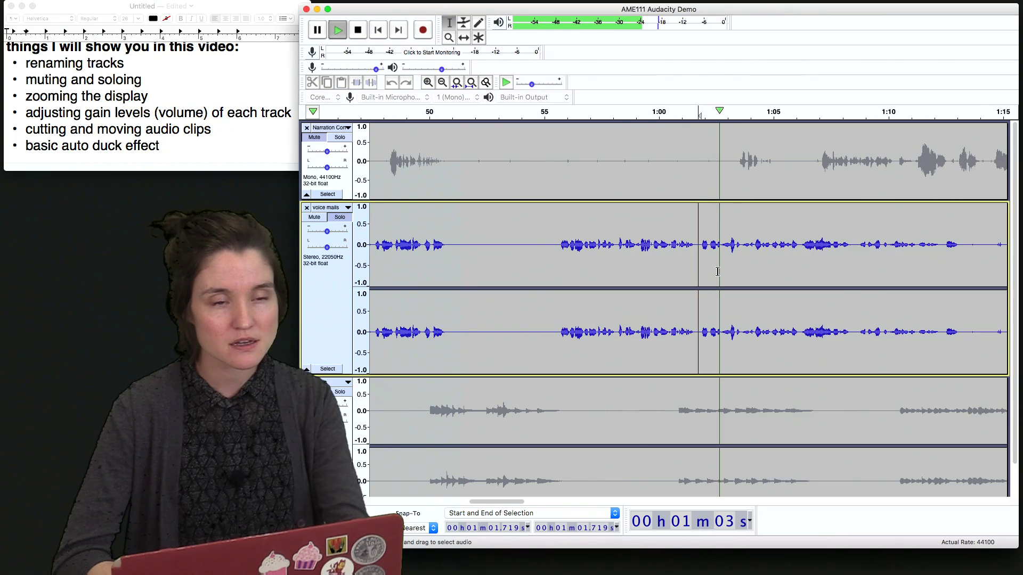
key(space)
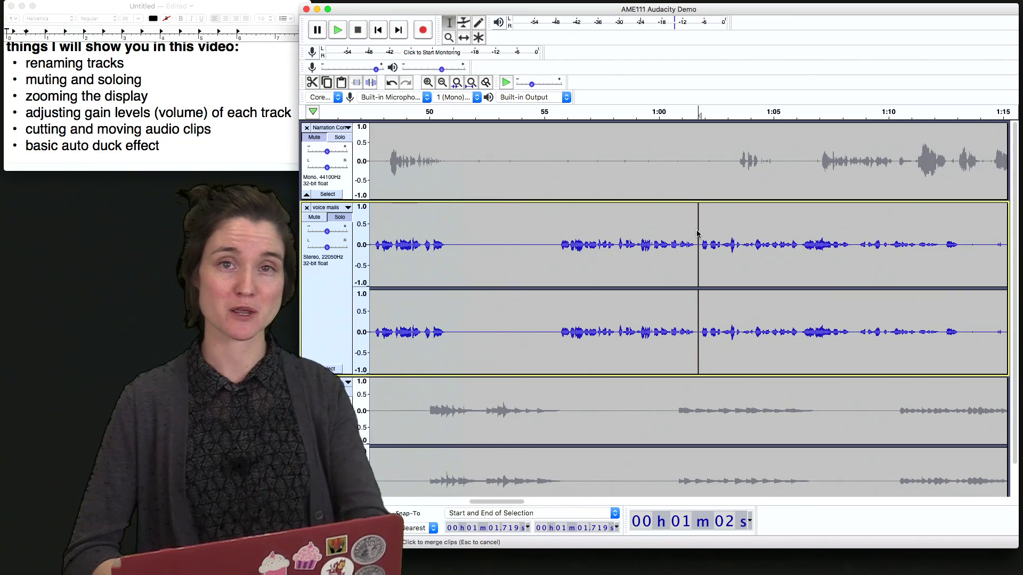
click(707, 223)
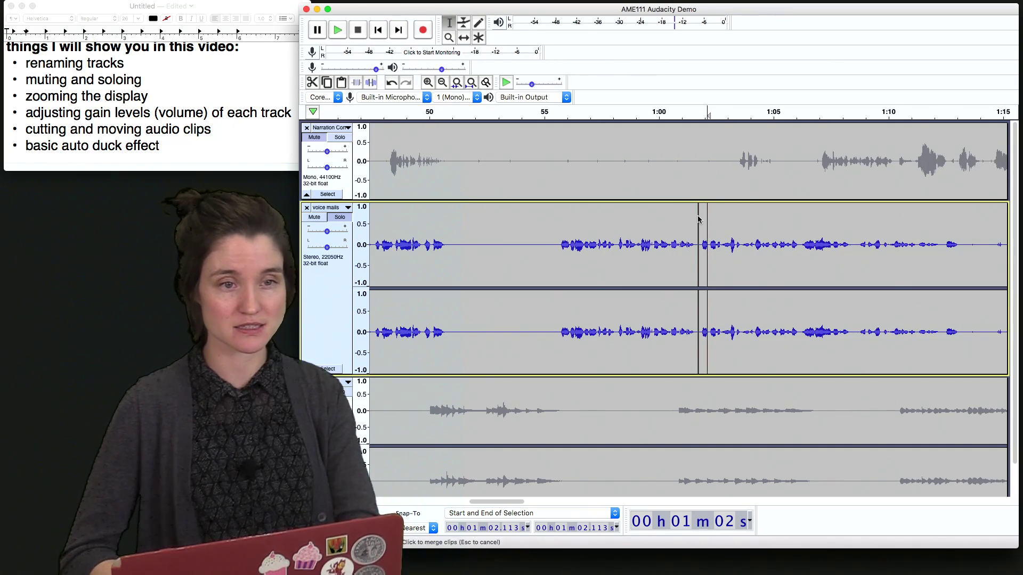
With Time Shift, zoom out and drag the short voice-mail clip past the longer one.
click(464, 40)
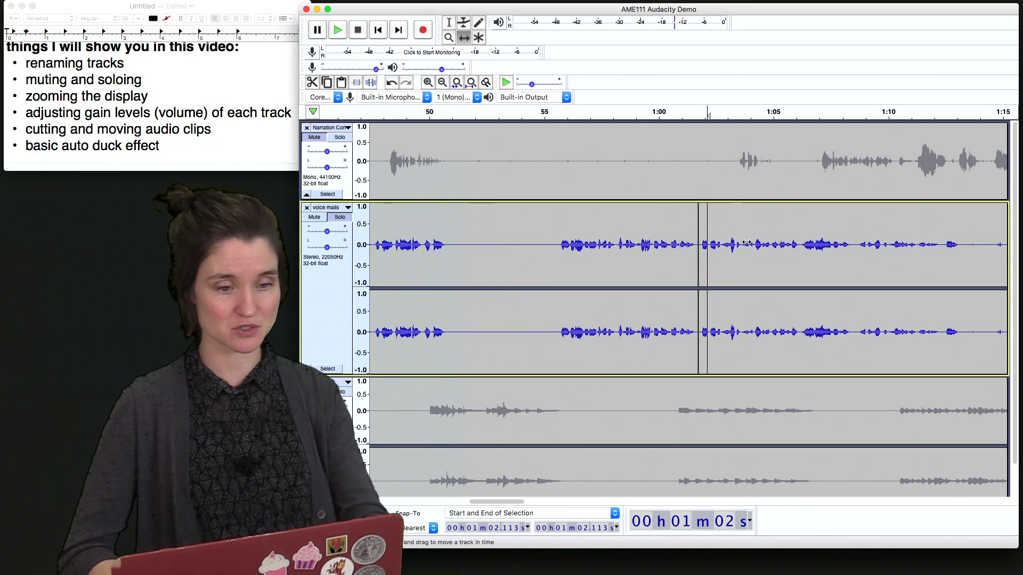
key(super+3)
key(super+3)
key(super+3)
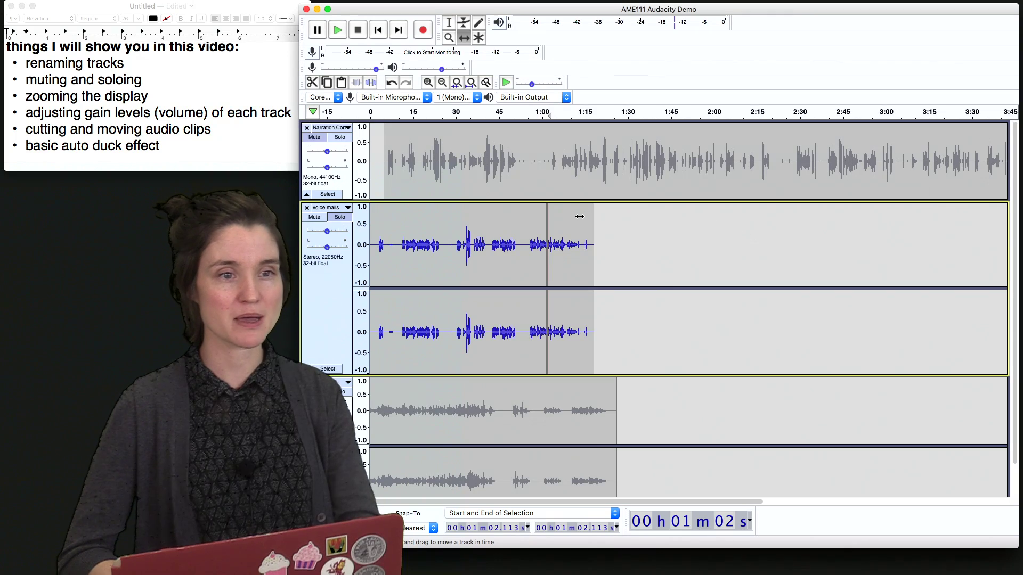
drag(579, 219, 728, 223)
drag(522, 239, 652, 258)
drag(722, 235, 451, 261)
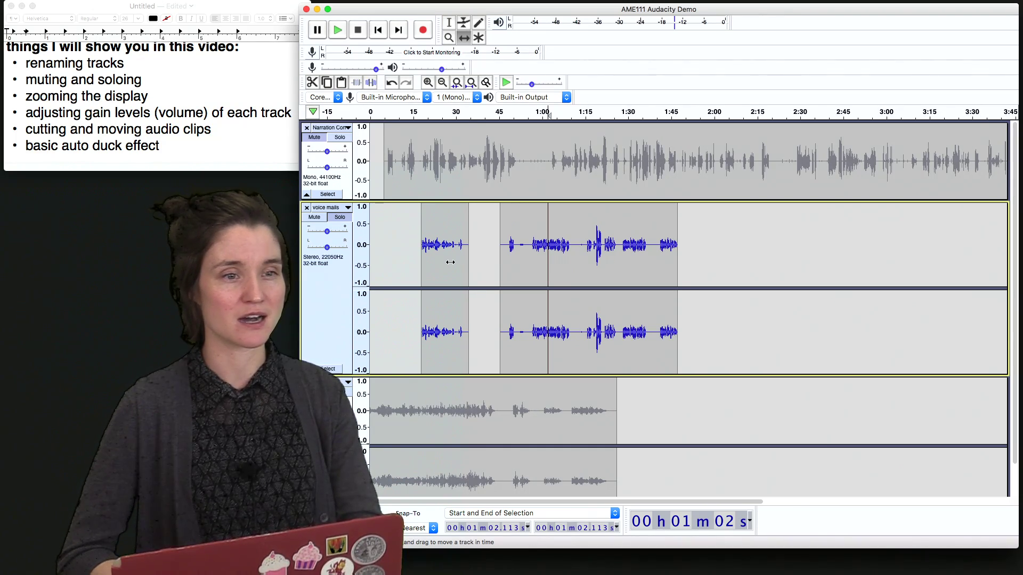
mouse_move(443, 264)
mouse_down()
mouse_move(739, 255)
mouse_move(741, 267)
mouse_move(434, 272)
mouse_up()
Push the long voice-mail clip past 4:00, set the short one near 0:52, and solo Narration.
drag(574, 264, 863, 266)
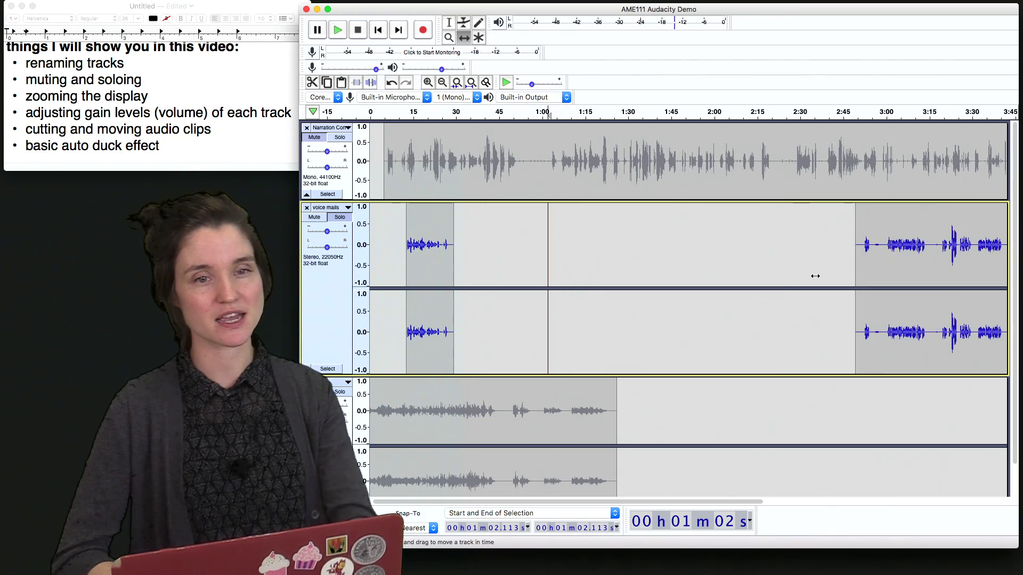
scroll(803, 276, right, 10)
drag(599, 265, 859, 259)
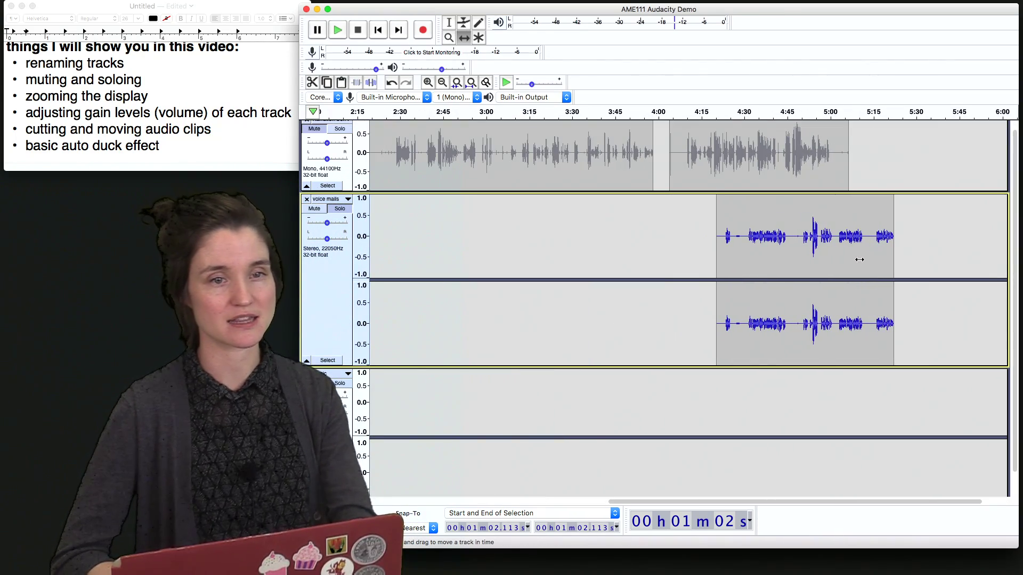
scroll(701, 241, left, 10)
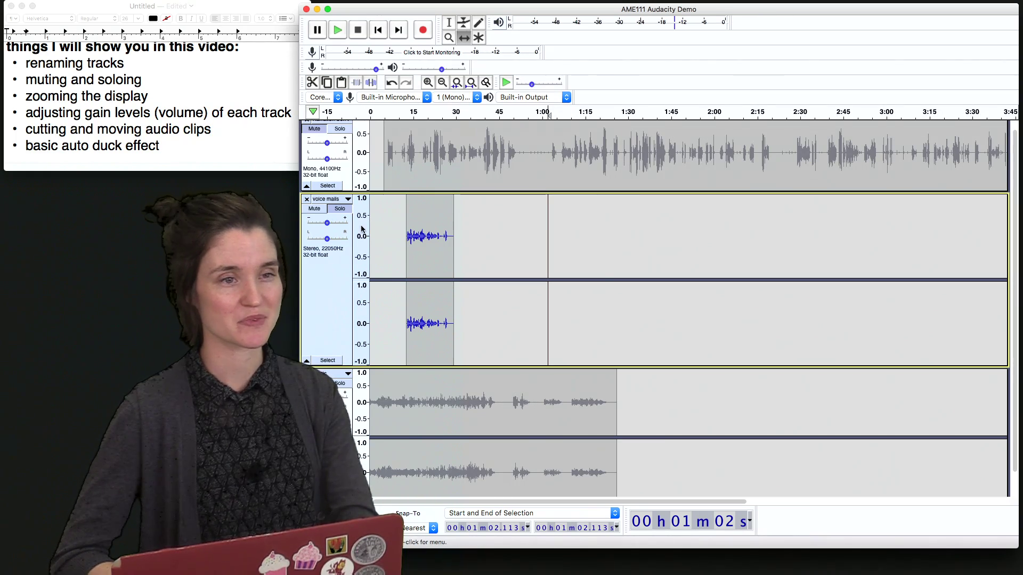
drag(432, 239, 543, 239)
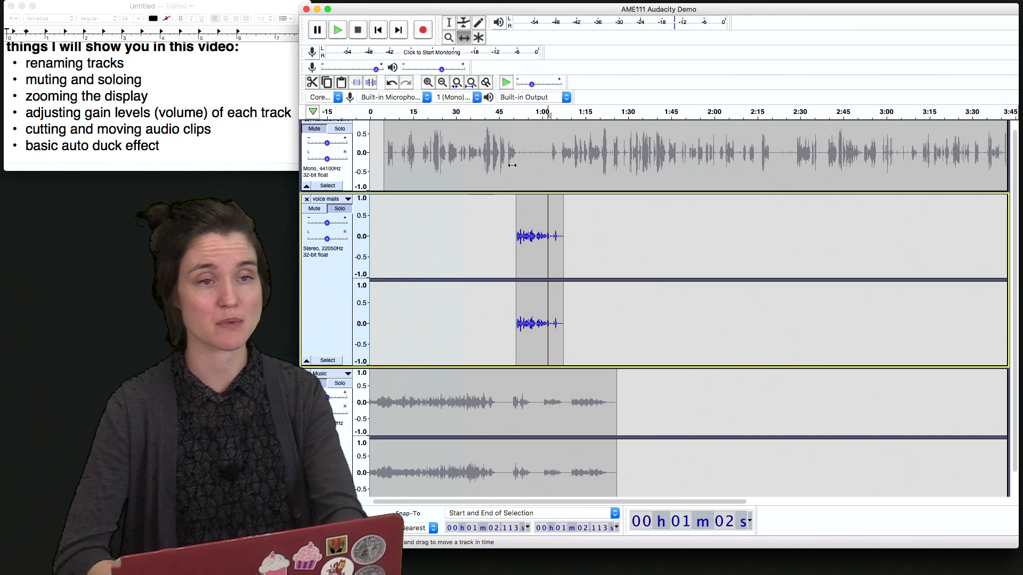
scroll(528, 190, up, 1)
click(339, 137)
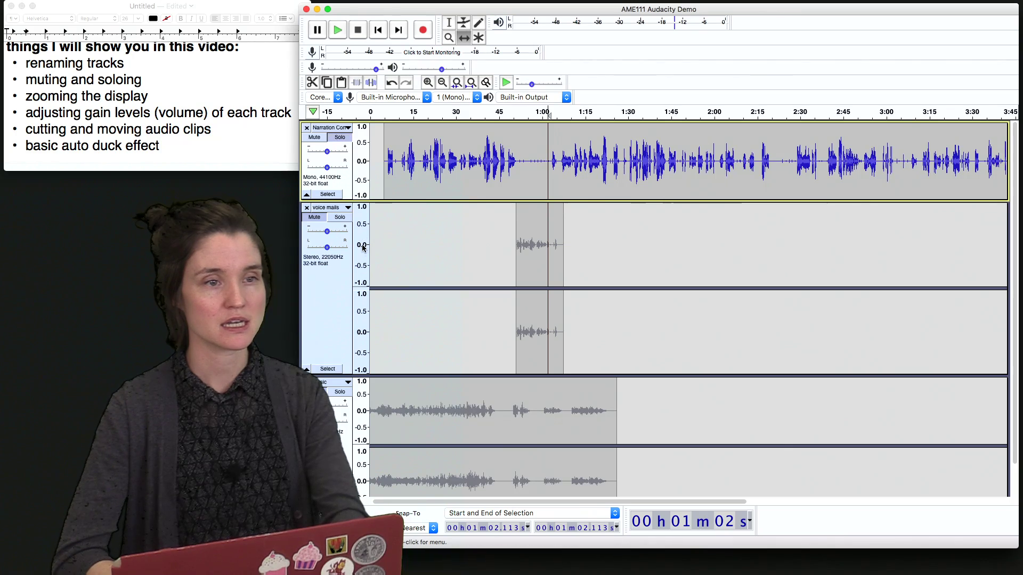
Clear all solo and mute buttons and play the full mix from 45 s.
click(314, 217)
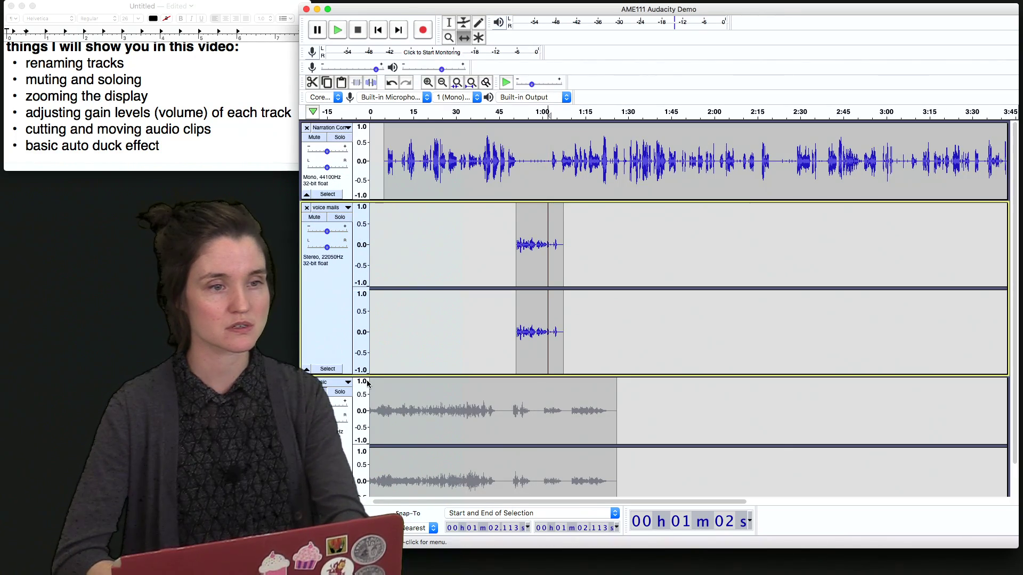
click(314, 391)
scroll(320, 392, down, 1)
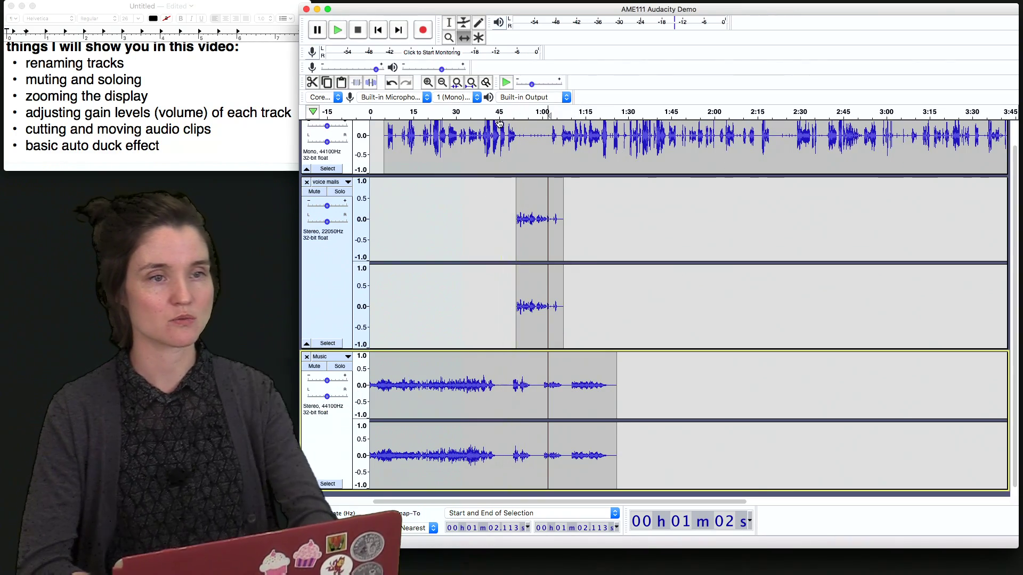
click(449, 23)
click(500, 133)
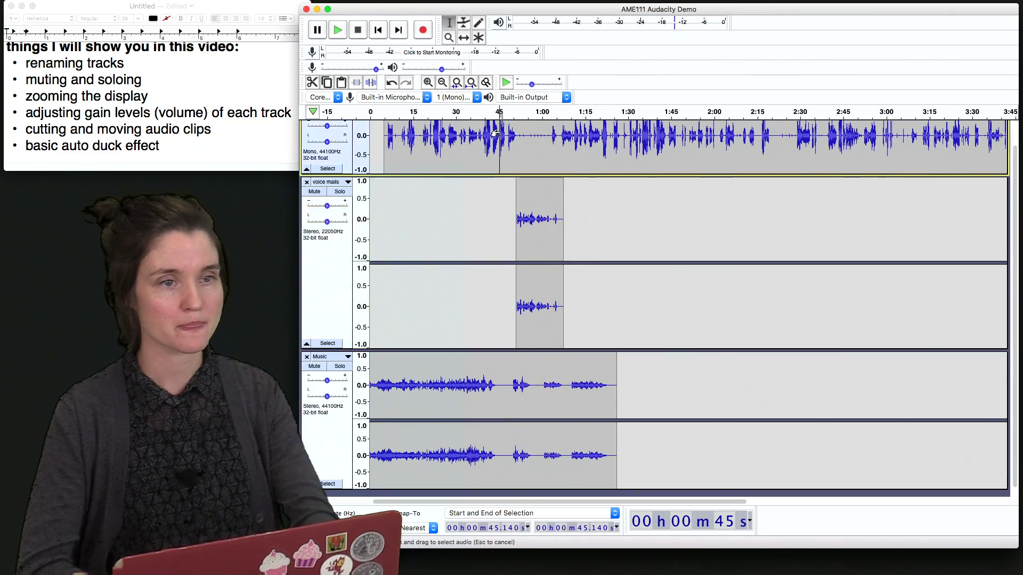
key(space)
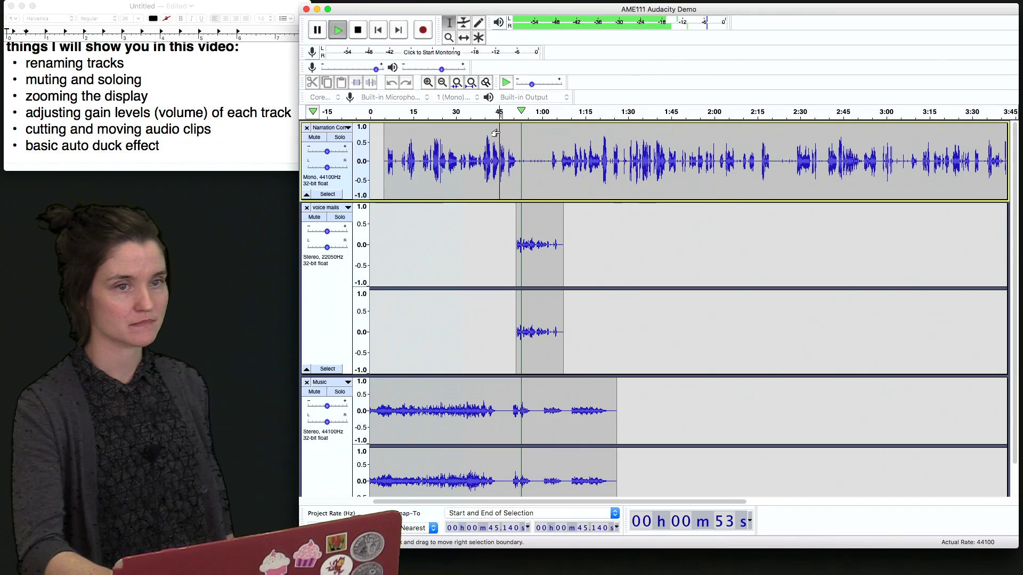
key(space)
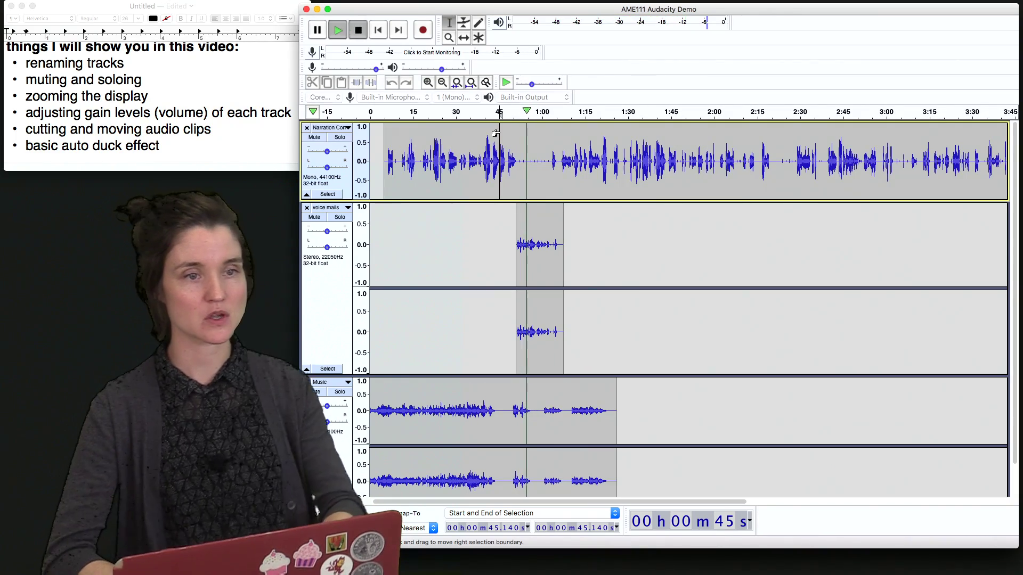
Raise the voice mails gain to +14 dB, checking the mix from 50.34 s.
drag(327, 231, 333, 231)
click(517, 160)
key(space)
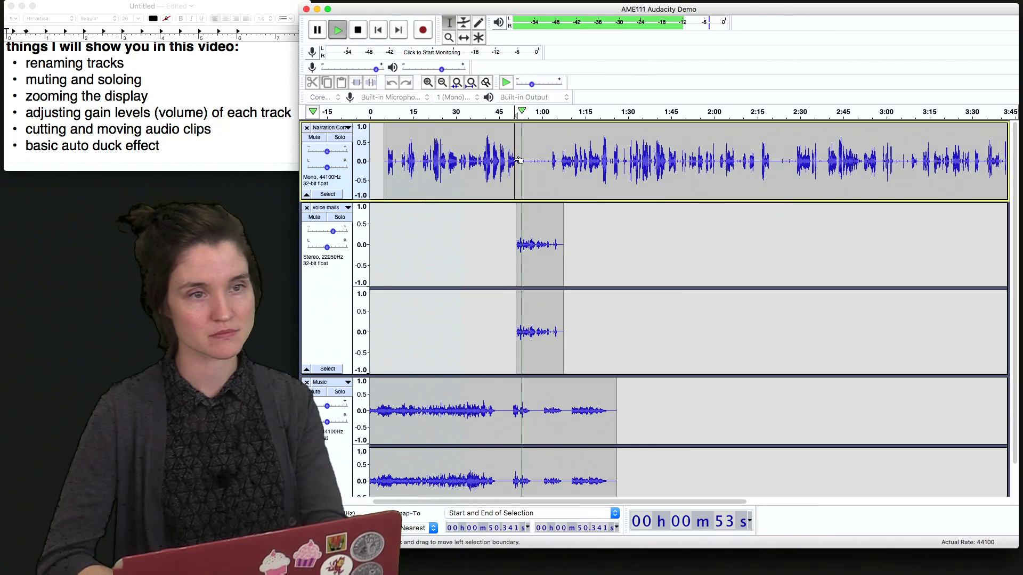
key(space)
click(334, 232)
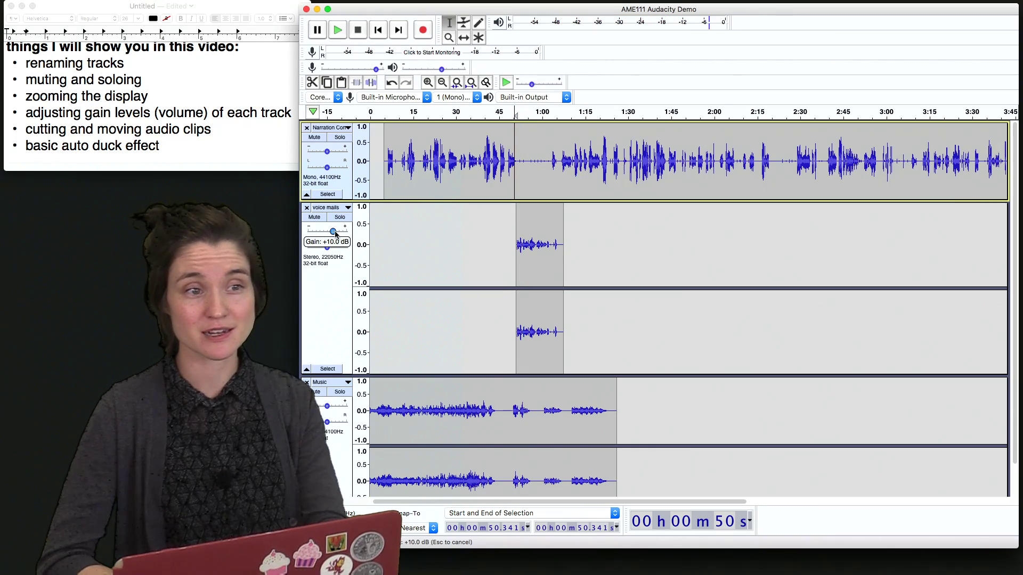
drag(340, 236, 339, 235)
click(615, 250)
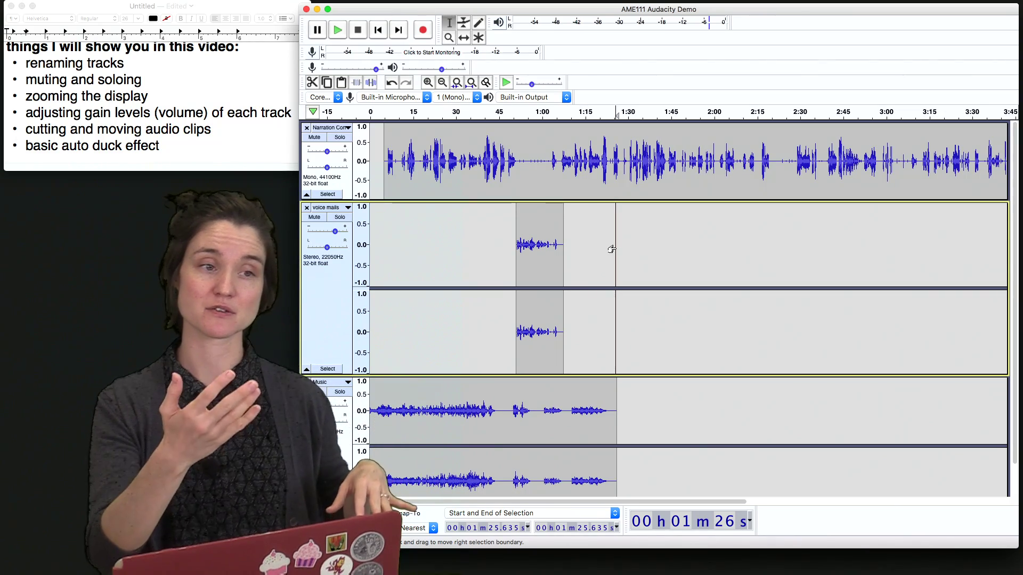
Select the Music clip, set the edit point at 45 s, and open the Narration track menu.
scroll(633, 328, down, 2)
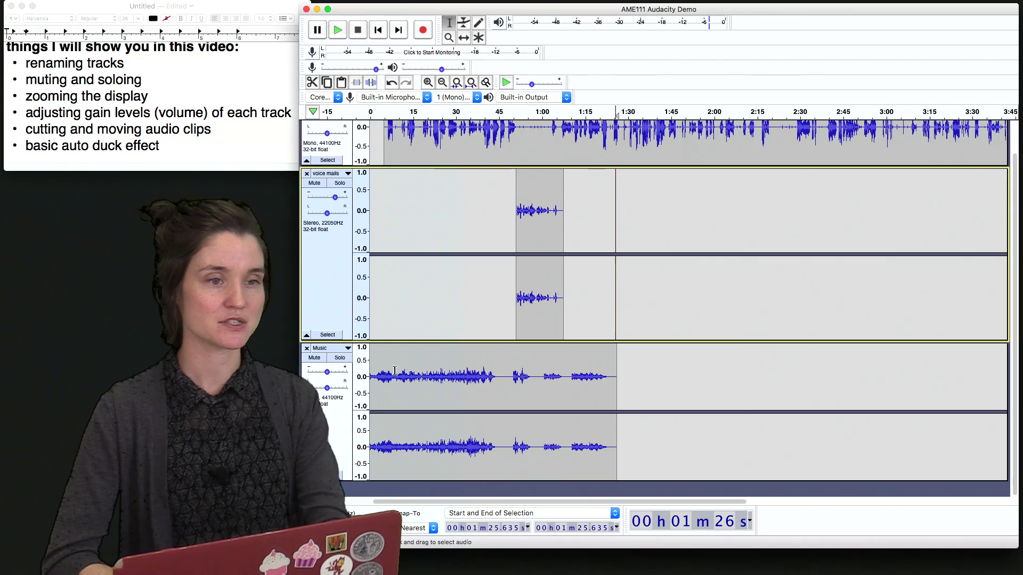
click(416, 378)
double_click(416, 379)
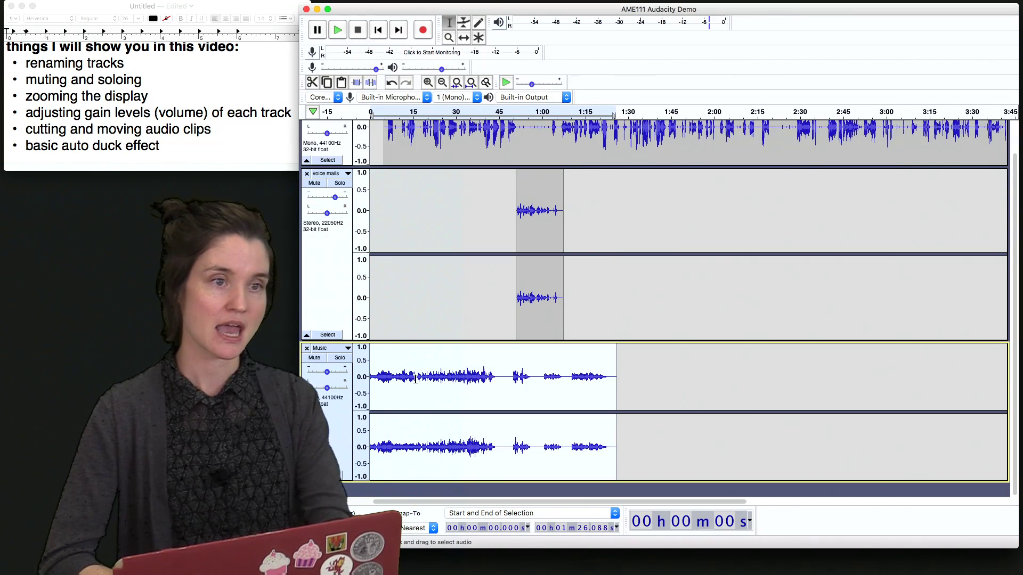
click(499, 373)
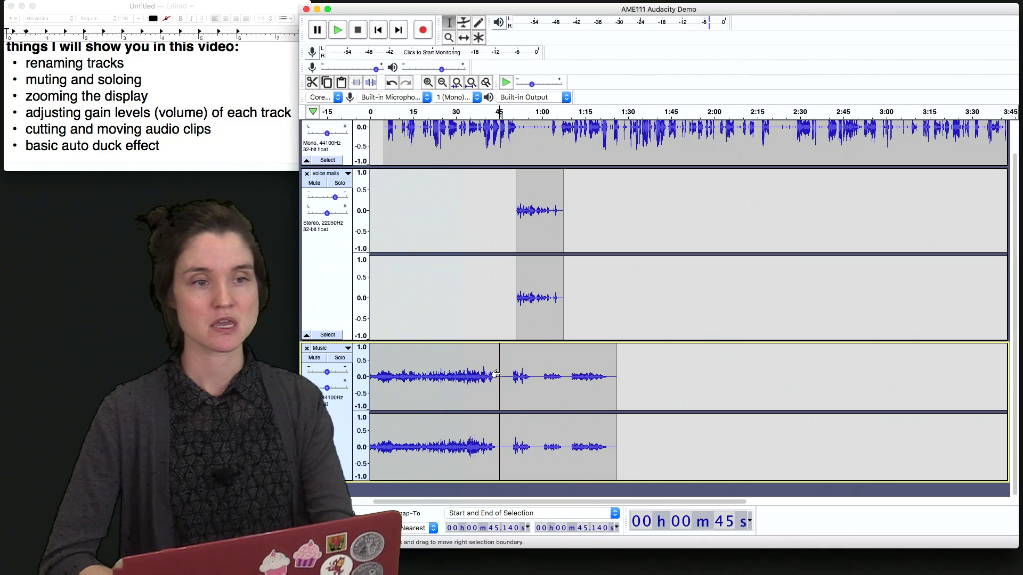
scroll(394, 144, up, 2)
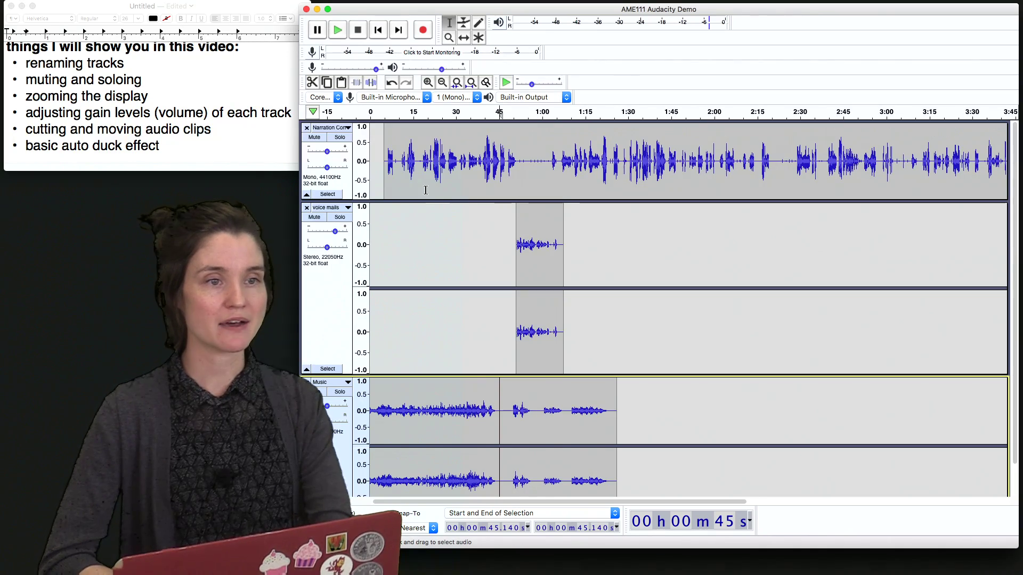
click(348, 128)
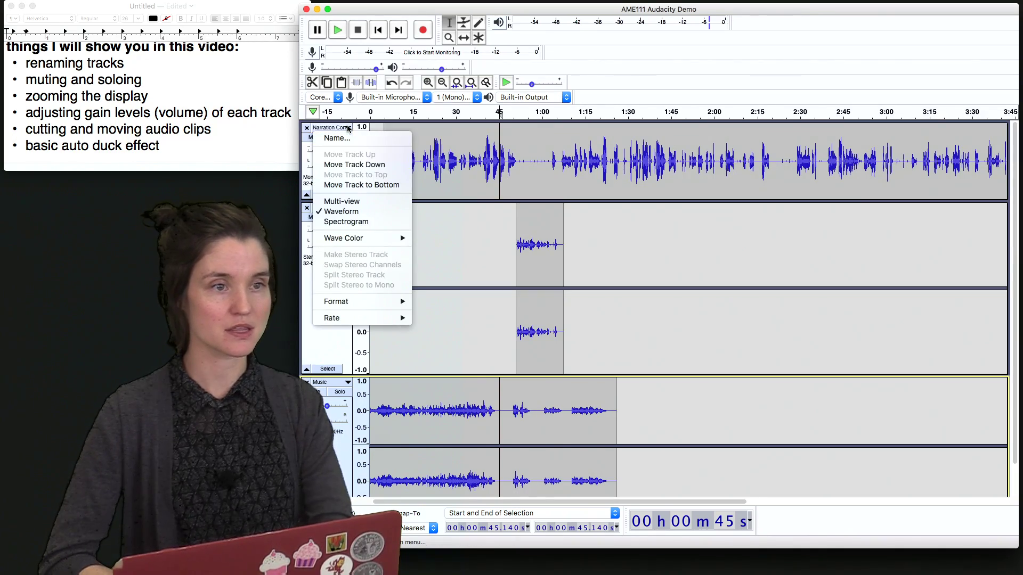
Move Narration to the bottom, select Music from 0 to 46 s, and shrink the voice mails track.
click(360, 186)
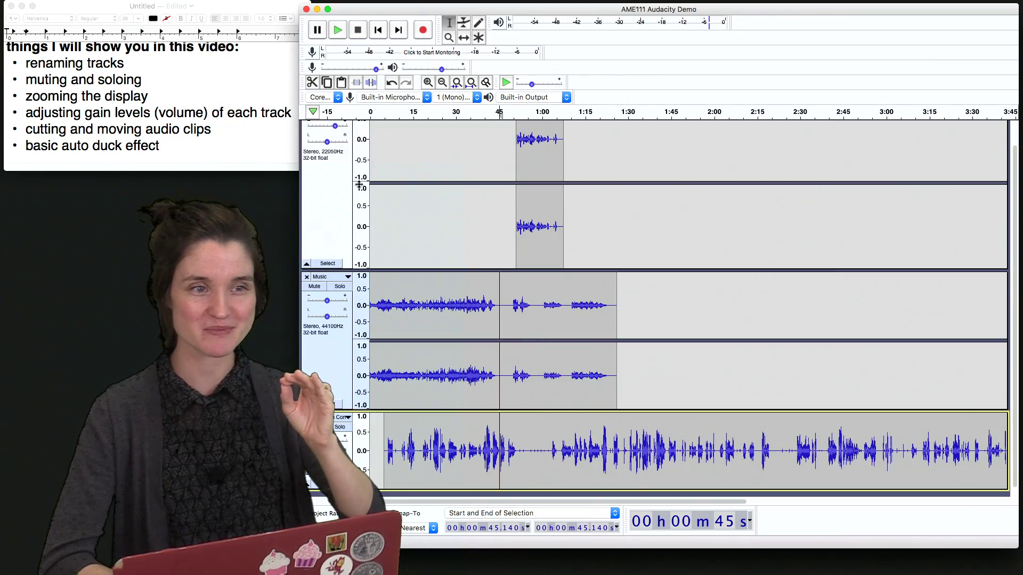
click(440, 317)
double_click(440, 315)
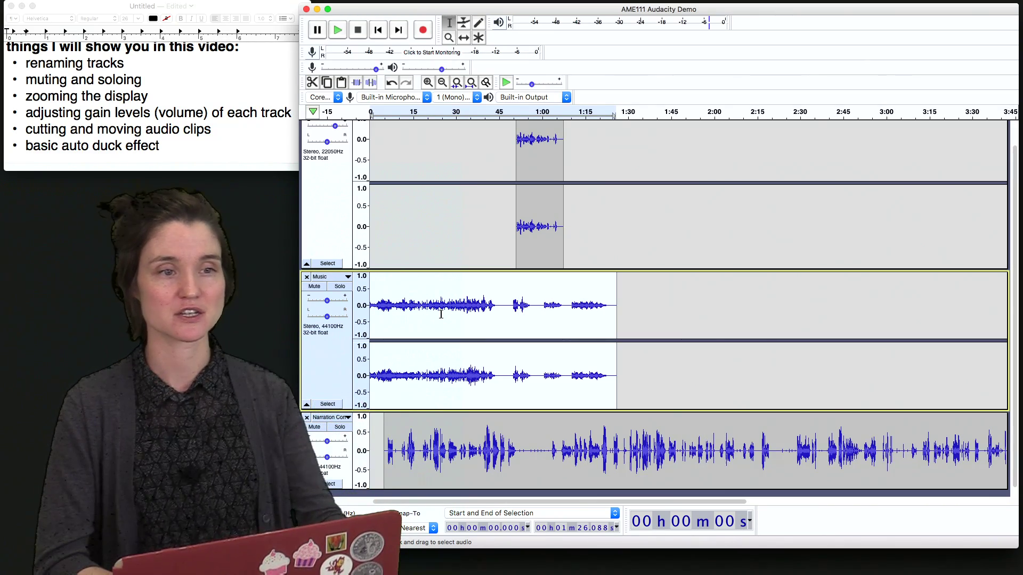
drag(503, 307, 341, 307)
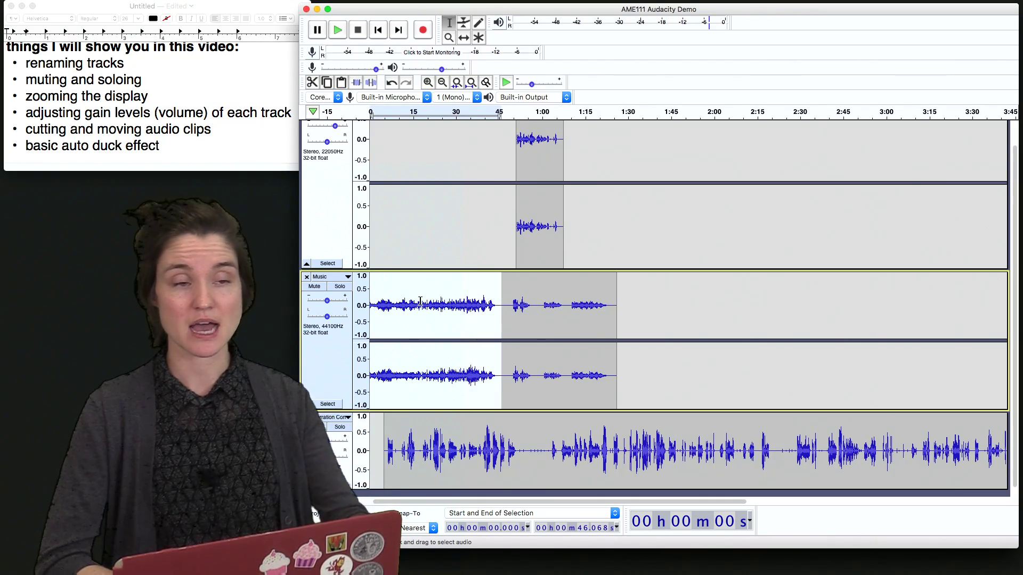
drag(494, 269, 494, 170)
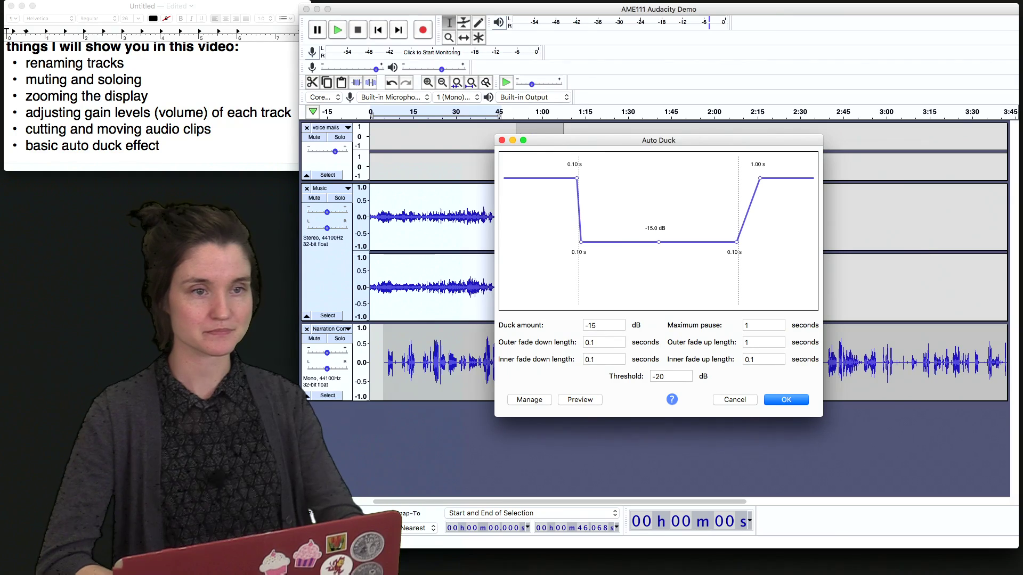
Apply Auto Duck with -11 dB, 0.47 s fade-down, 0.88 s fade-up and 0.5 s maximum pause.
drag(627, 138, 690, 69)
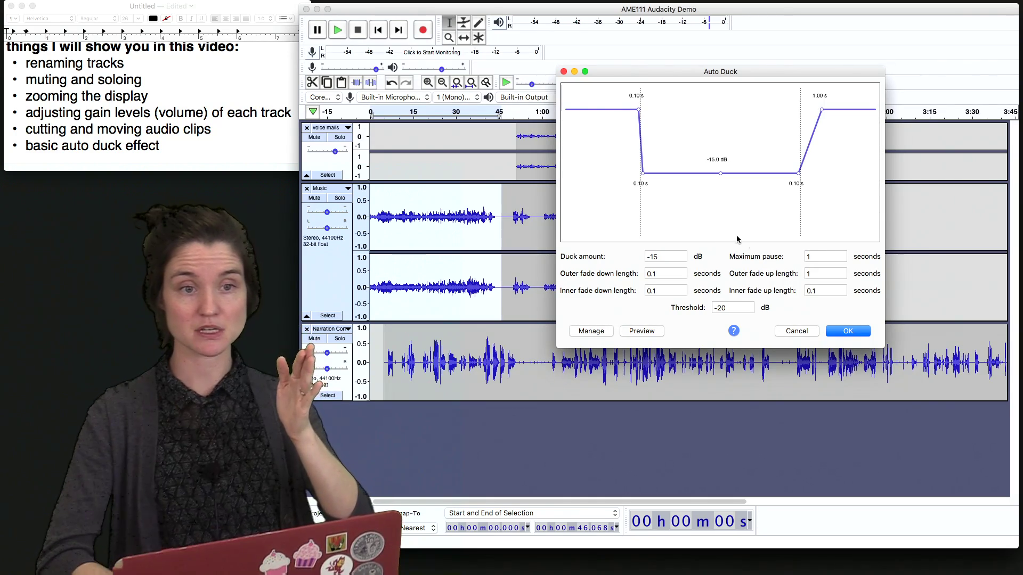
click(818, 273)
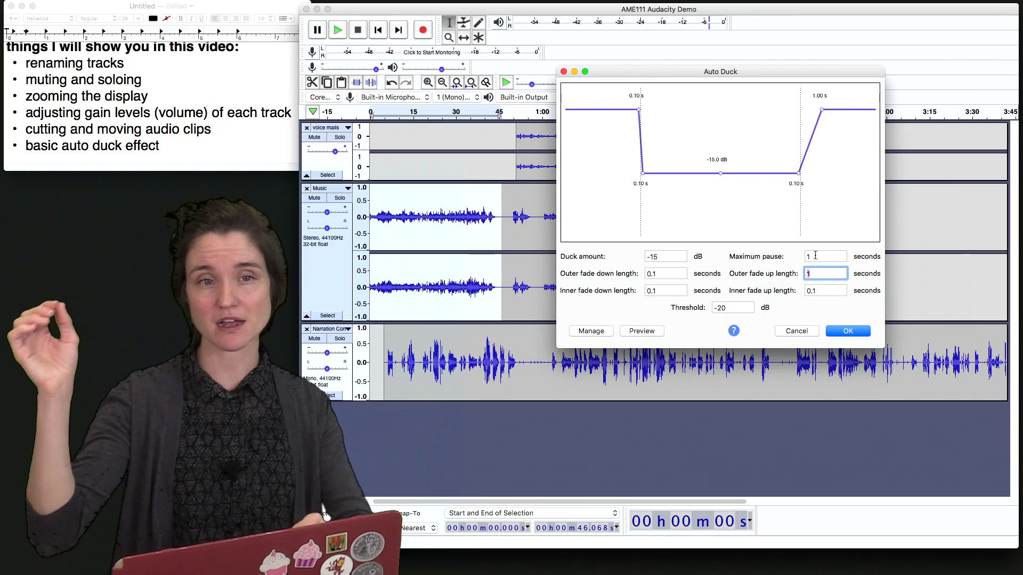
text(.1)
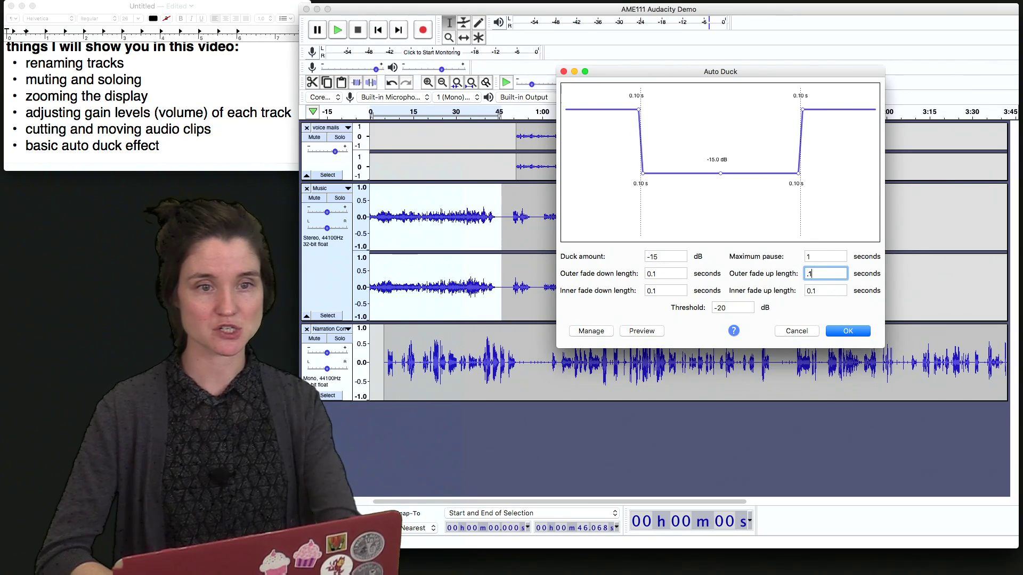
drag(804, 107, 825, 109)
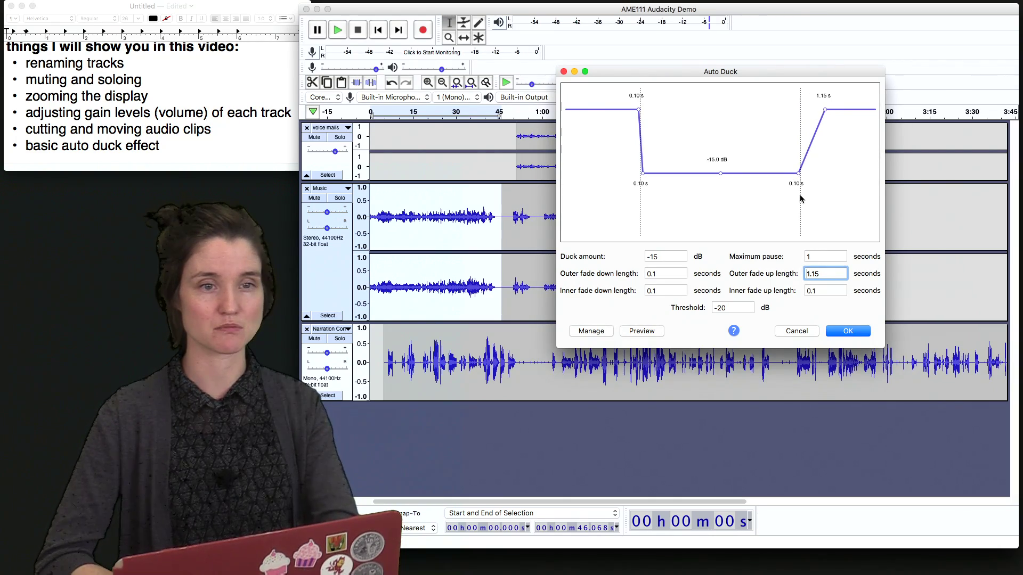
drag(726, 178, 717, 213)
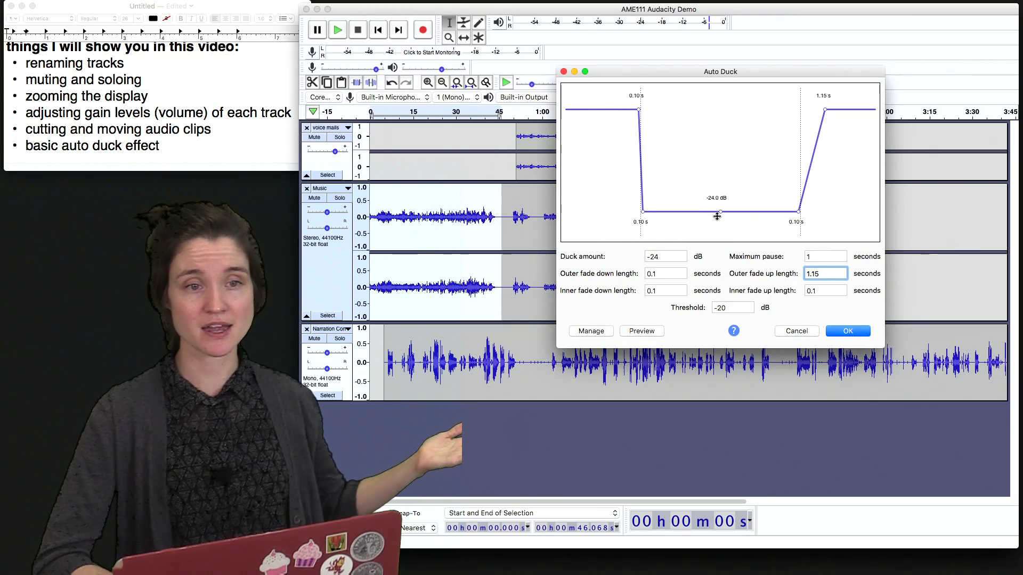
drag(717, 213, 719, 156)
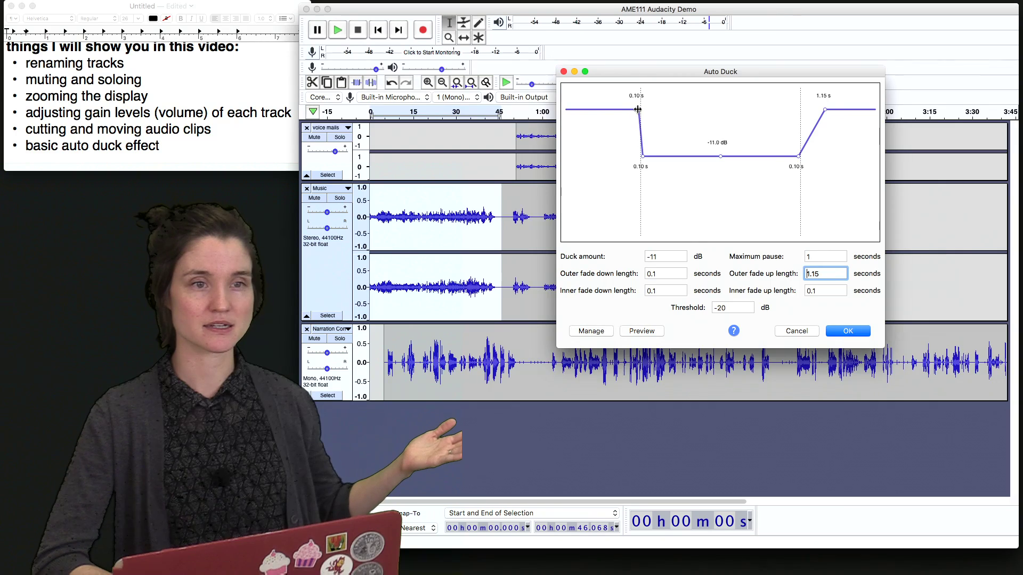
drag(638, 109, 635, 109)
drag(632, 109, 631, 109)
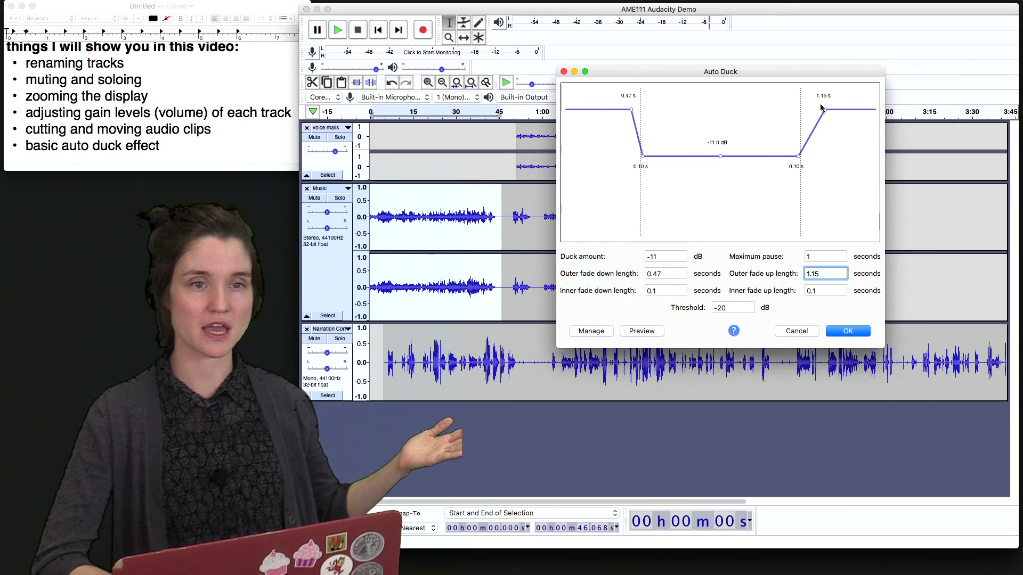
drag(824, 109, 819, 110)
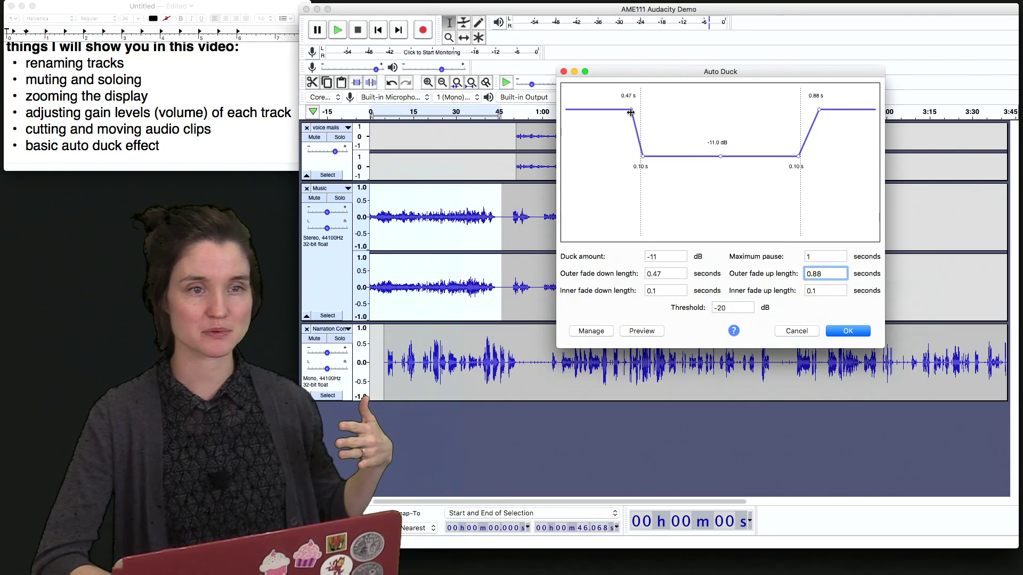
click(816, 254)
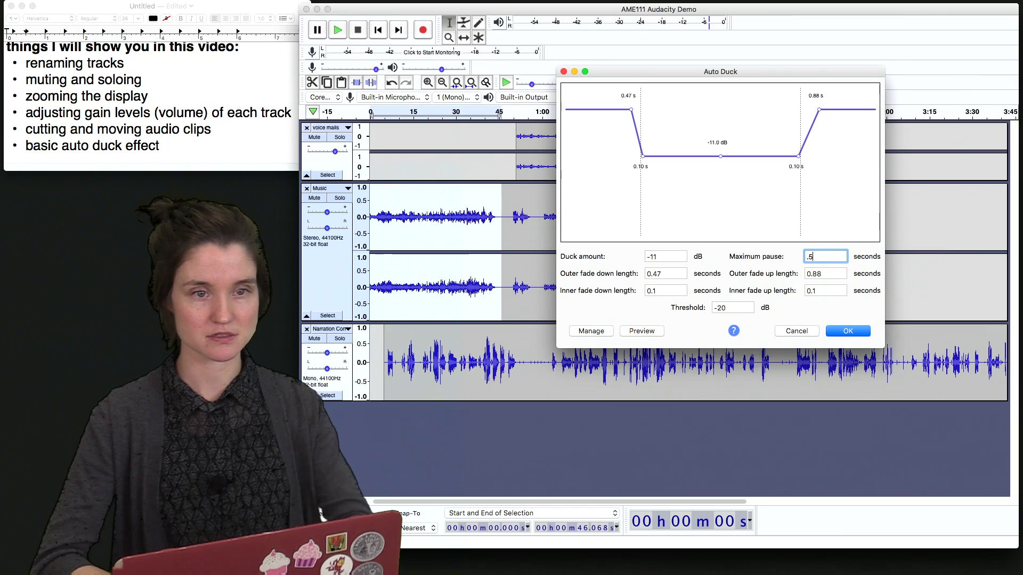
click(874, 303)
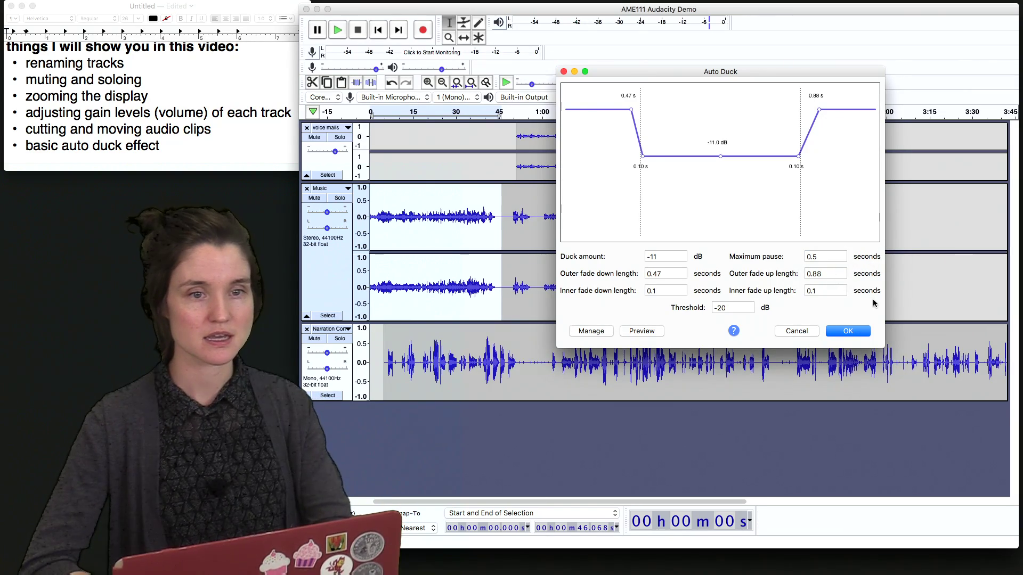
click(848, 331)
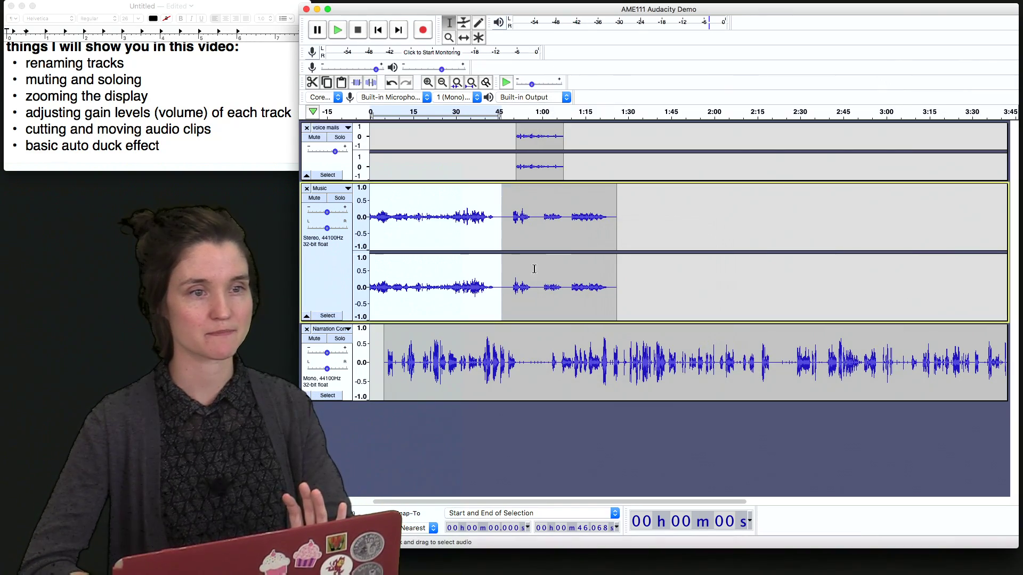
Select Music from 0 to about 43 s, zoom into the opening, and play from about 5 s.
key(shift+End)
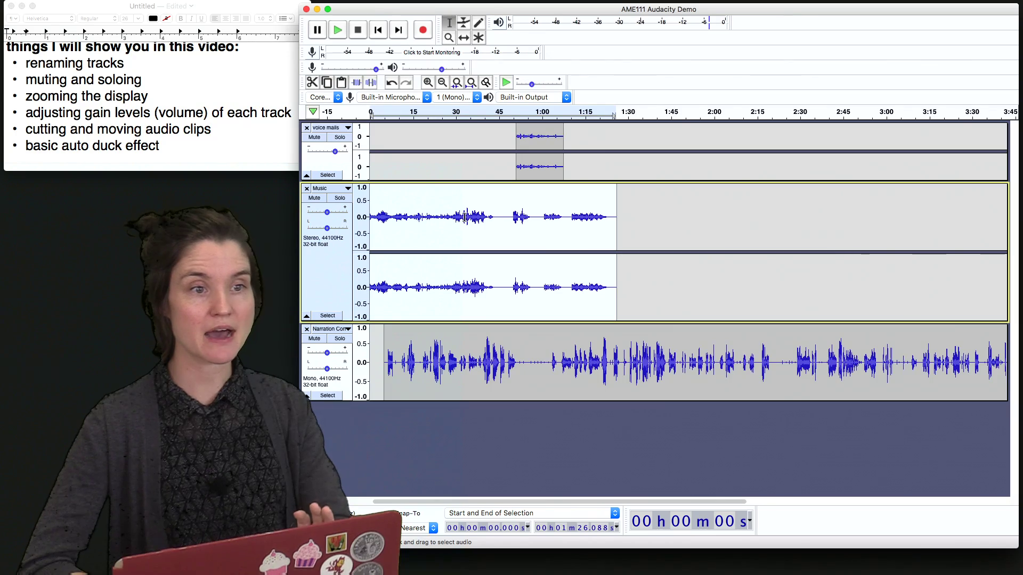
drag(494, 216, 359, 220)
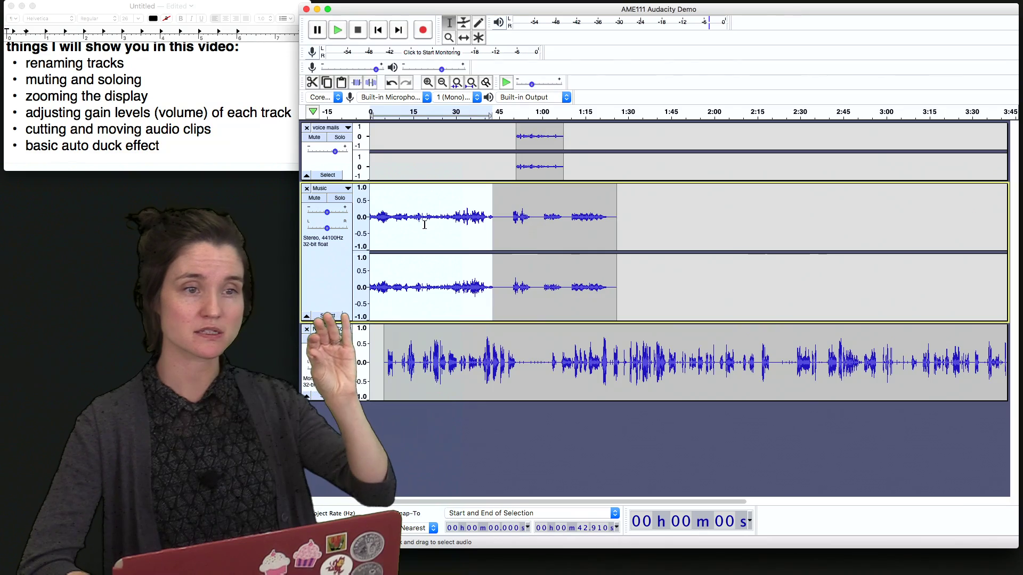
key(super+1)
key(super+1)
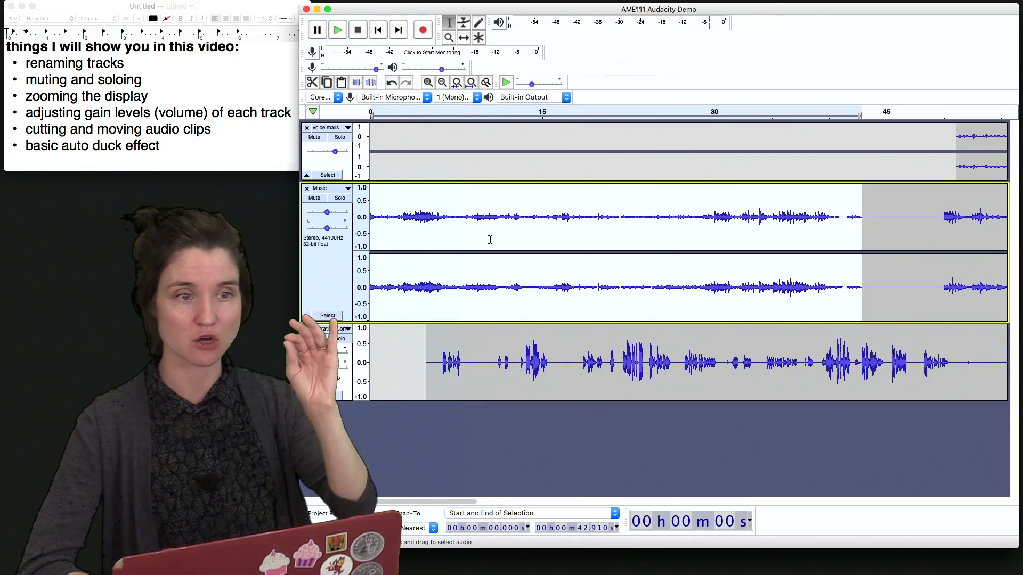
click(432, 216)
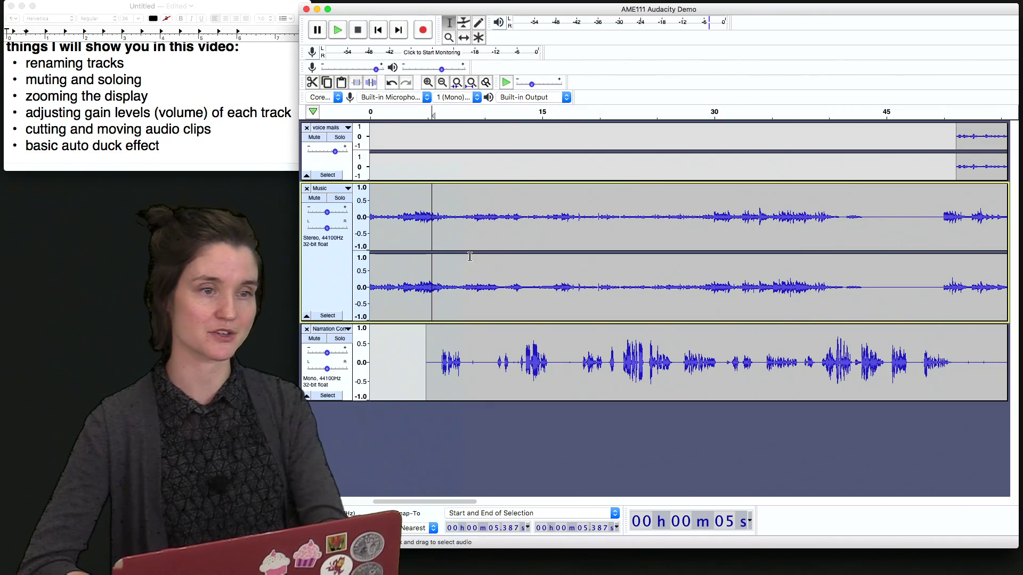
key(space)
key(space)
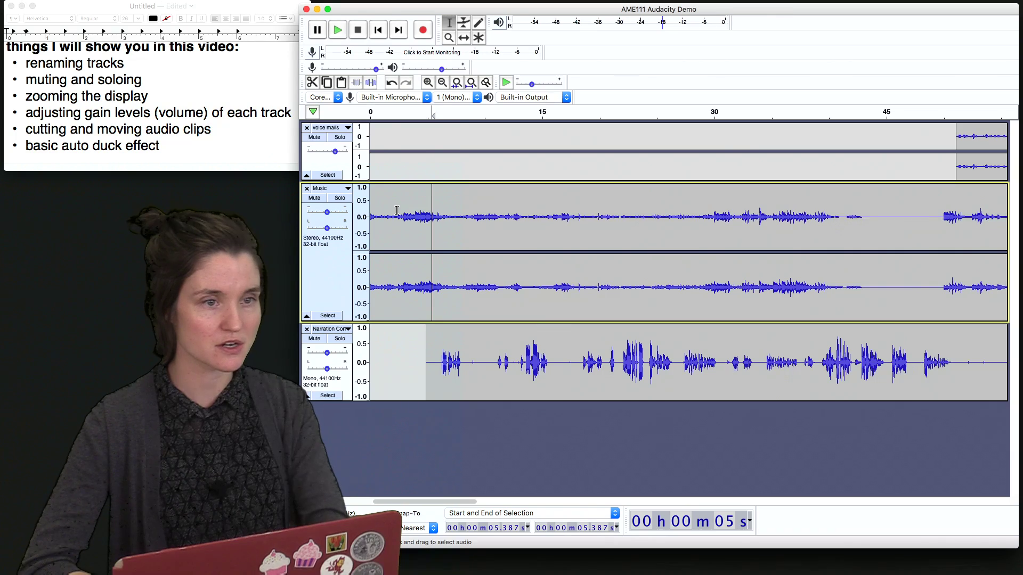
click(400, 213)
key(space)
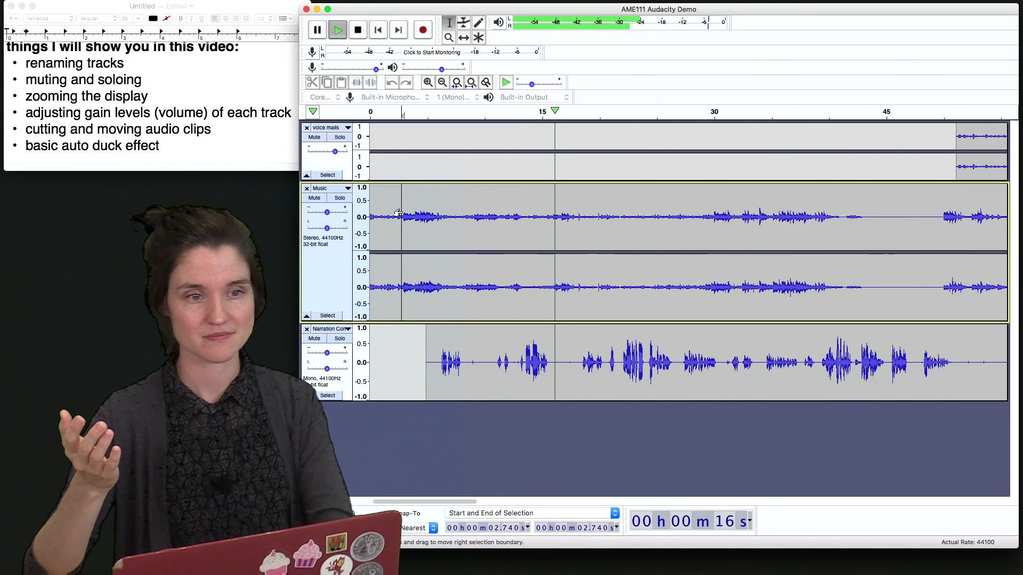
Stop playback of the ducked mix after about 16 seconds.
key(space)
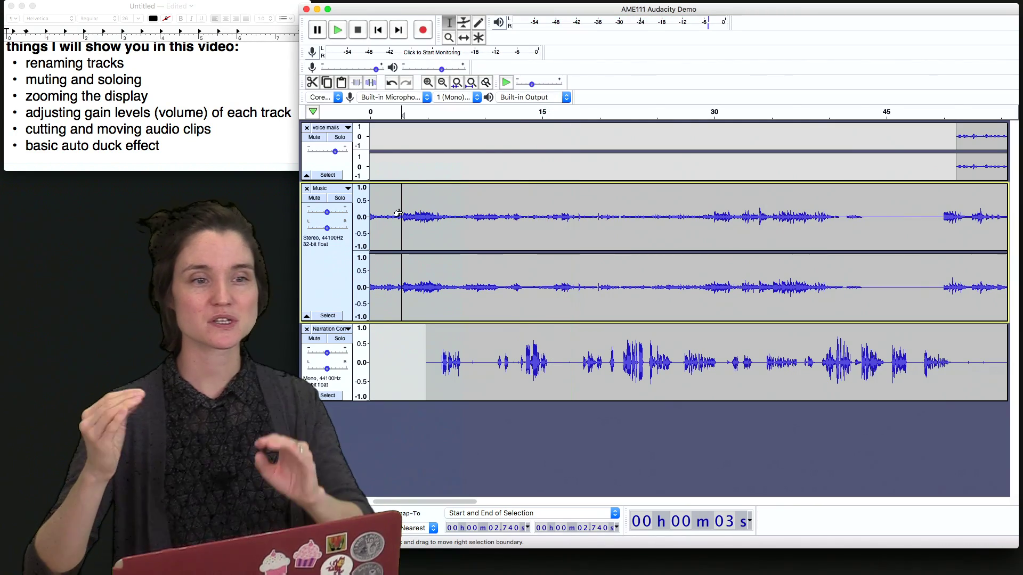